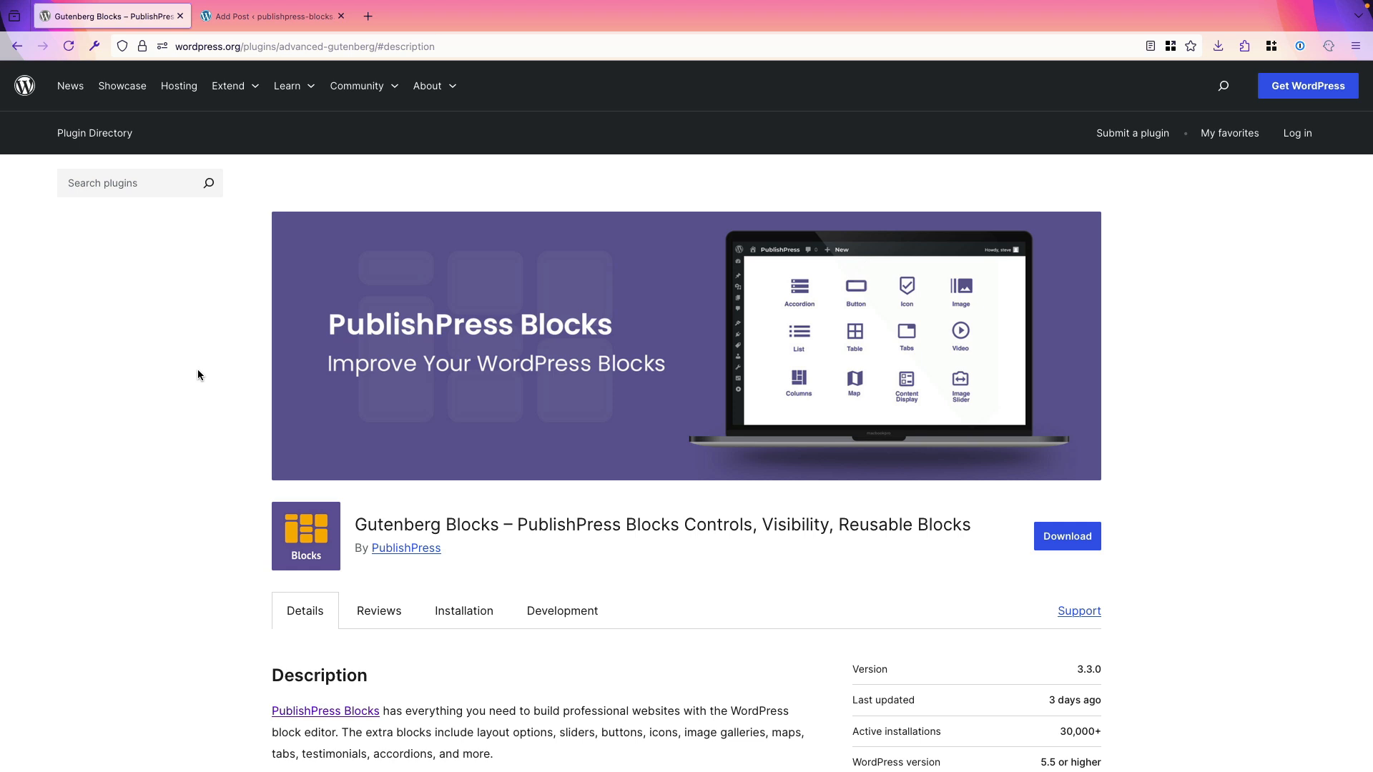
Switch to the draft post "My New Post" in the block editor and examine which blocks the inserter offers
{"action": "left_click", "coordinate": [245, 21]}
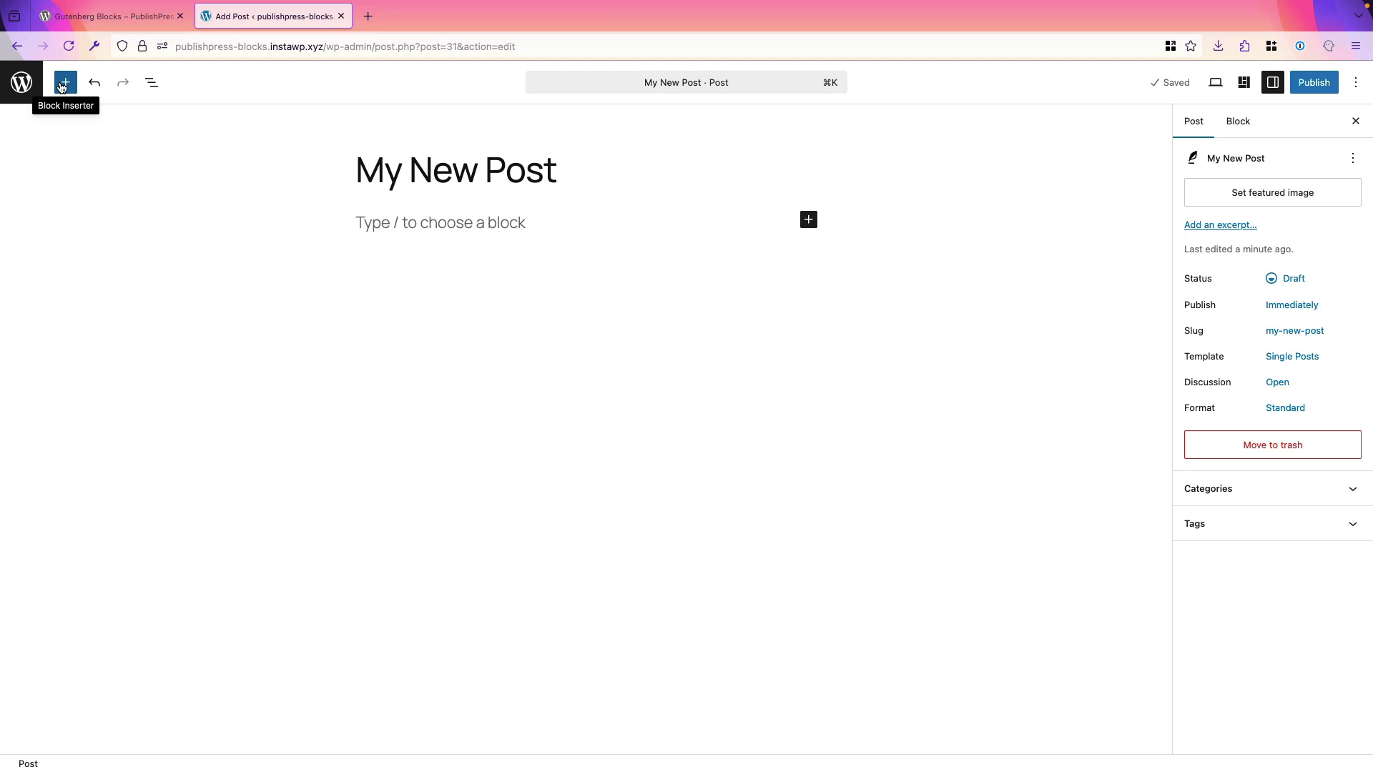
{"action": "left_click", "coordinate": [62, 84]}
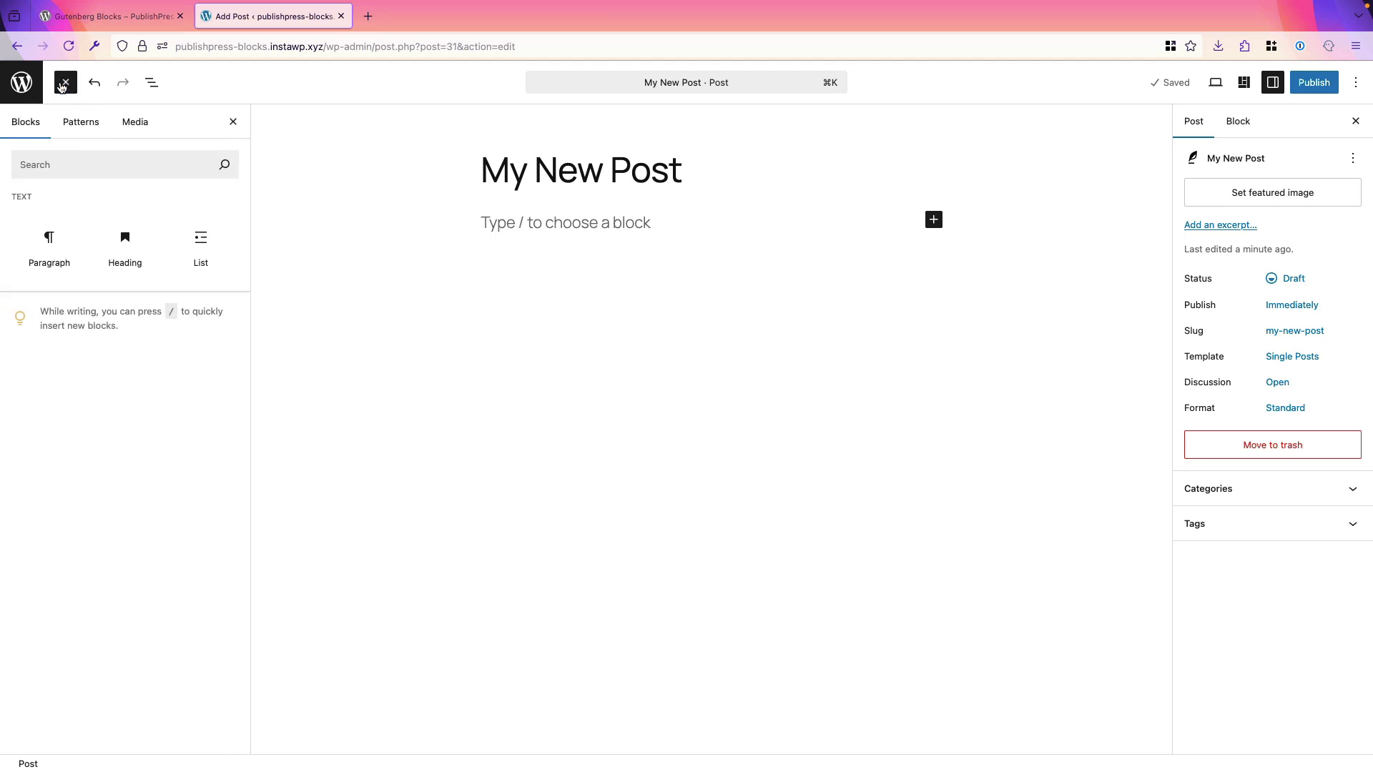
{"action": "mouse_move", "coordinate": [42, 246]}
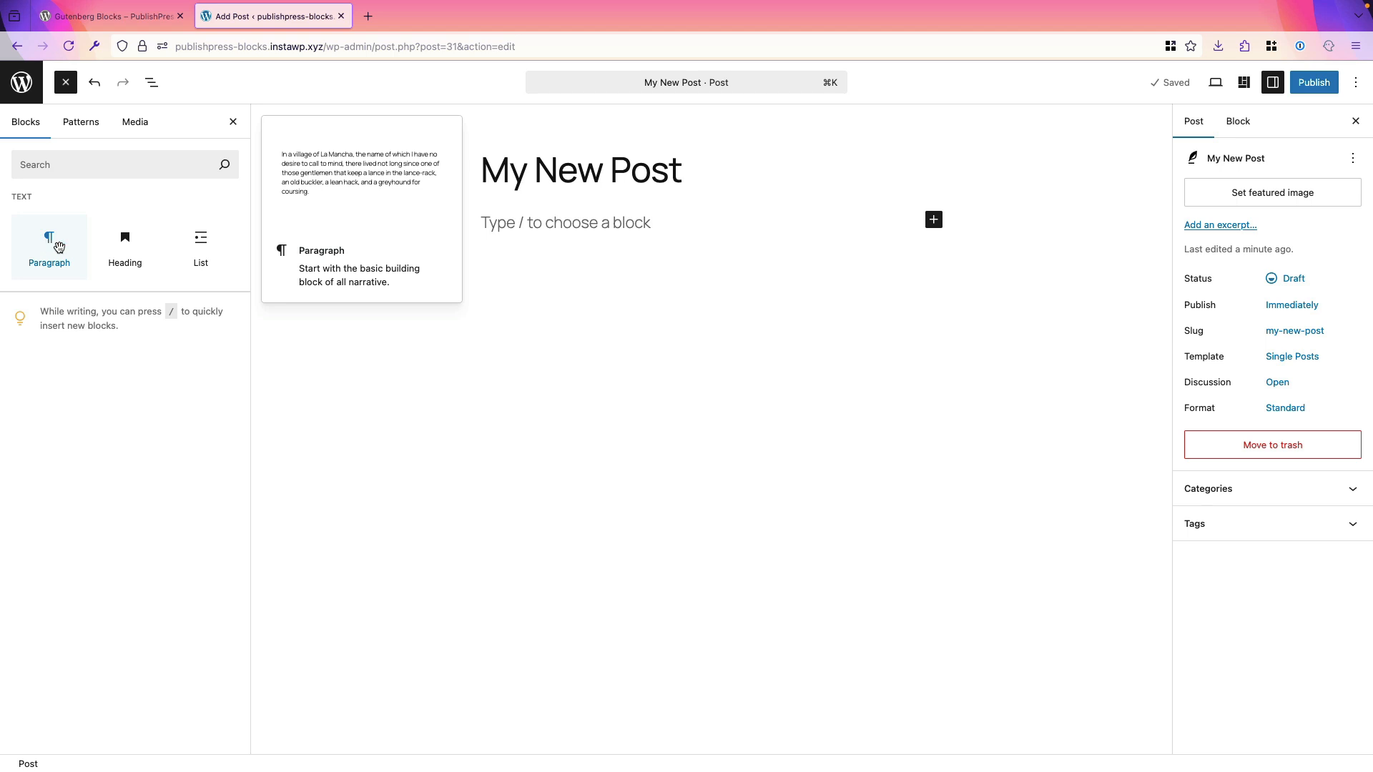
{"action": "mouse_move", "coordinate": [195, 261]}
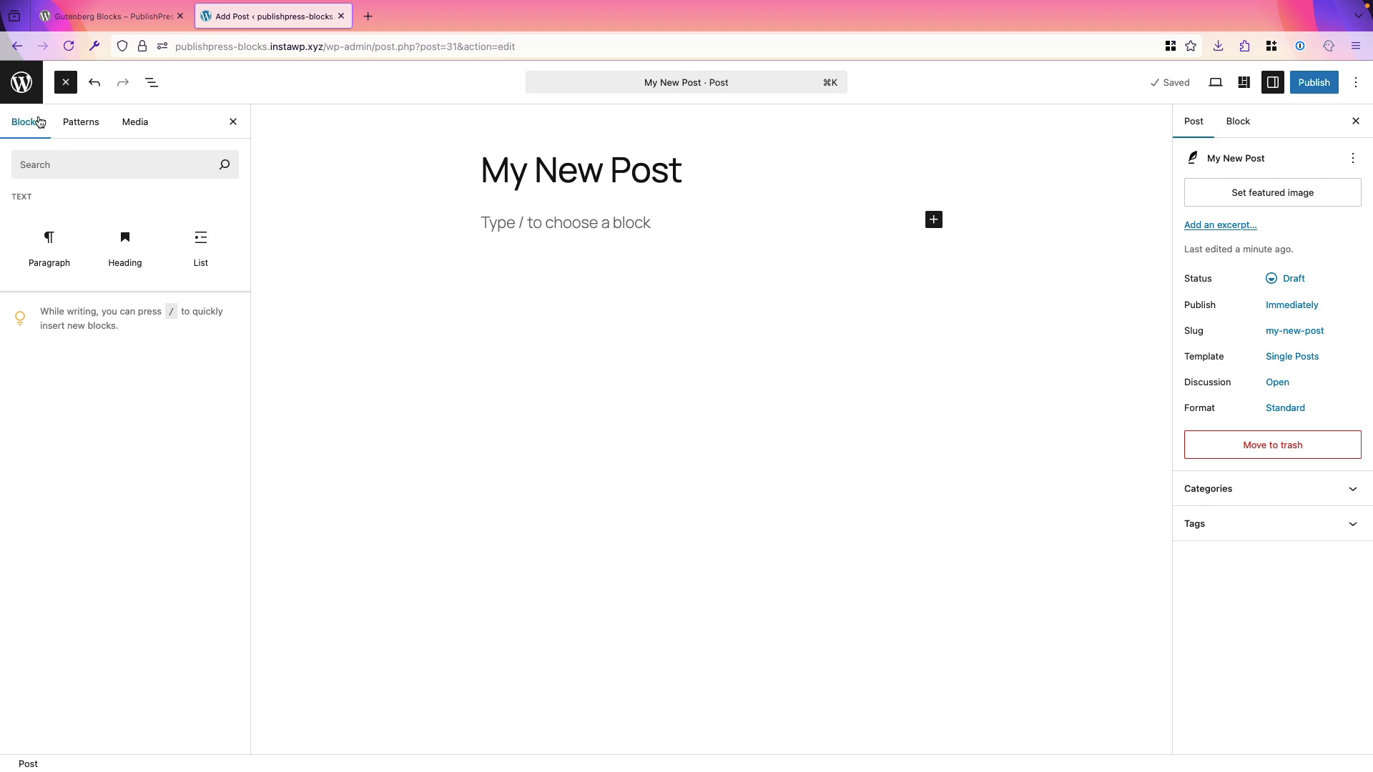
Leave the post editor and switch from the tested user back to the original administrator account
{"action": "left_click", "coordinate": [21, 88]}
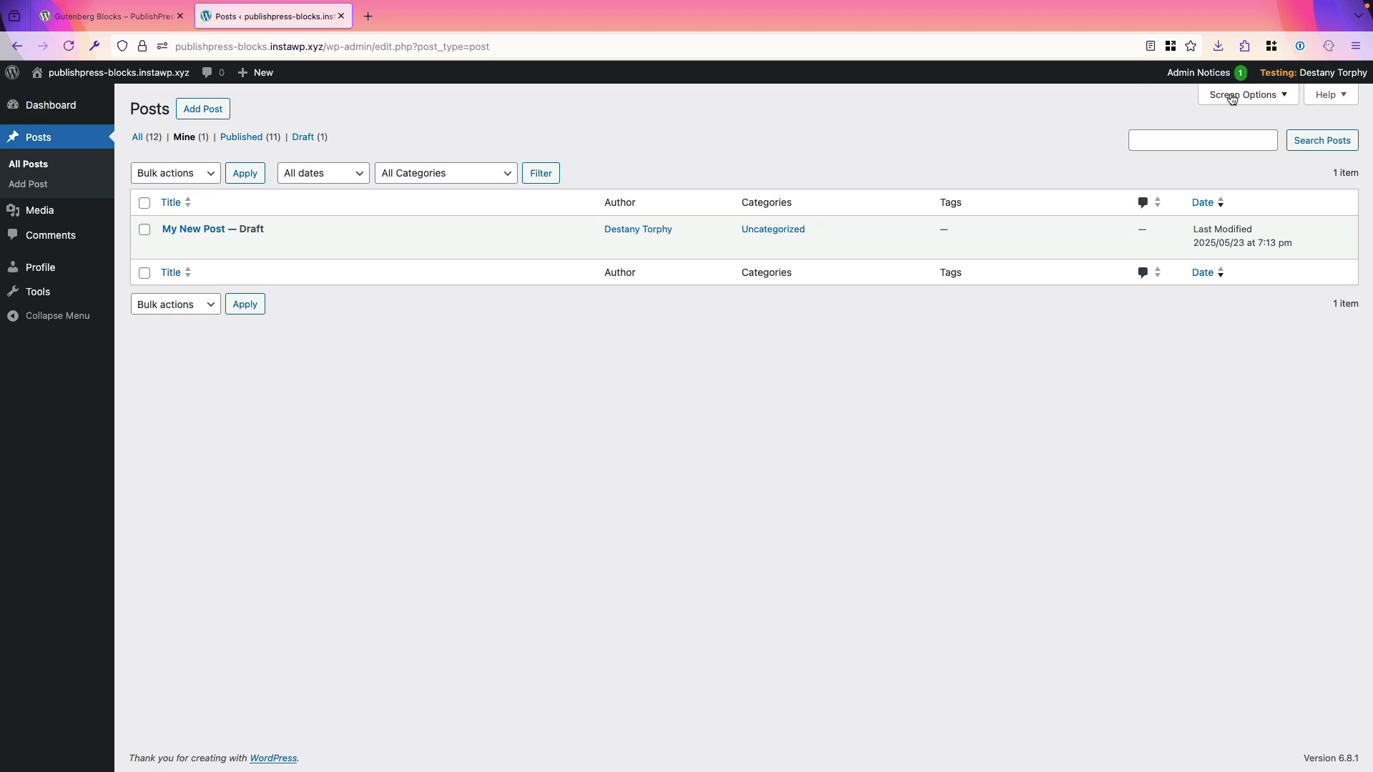
{"action": "mouse_move", "coordinate": [1295, 89]}
{"action": "left_click", "coordinate": [1258, 173]}
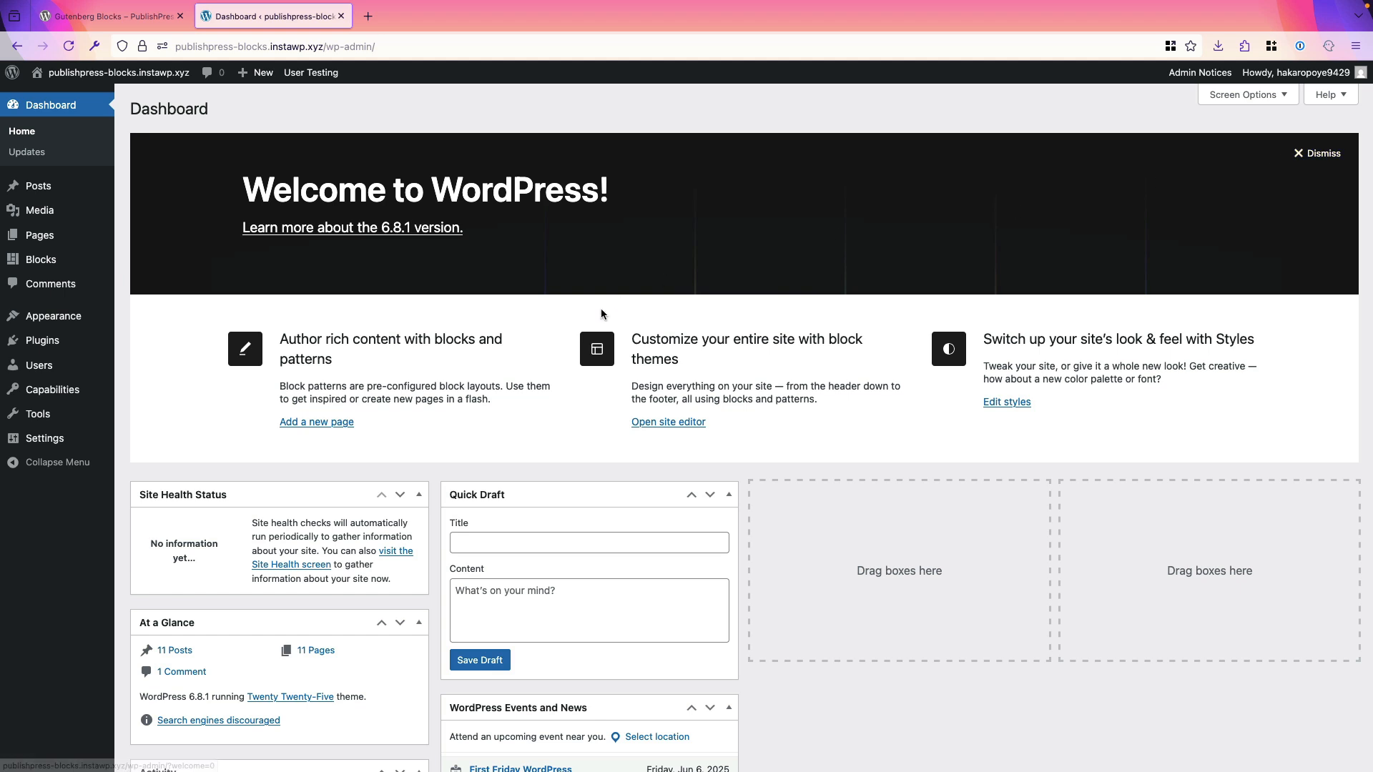
Open the Block Permissions settings of PublishPress Blocks and show the permissions for the Author role
{"action": "mouse_move", "coordinate": [60, 274]}
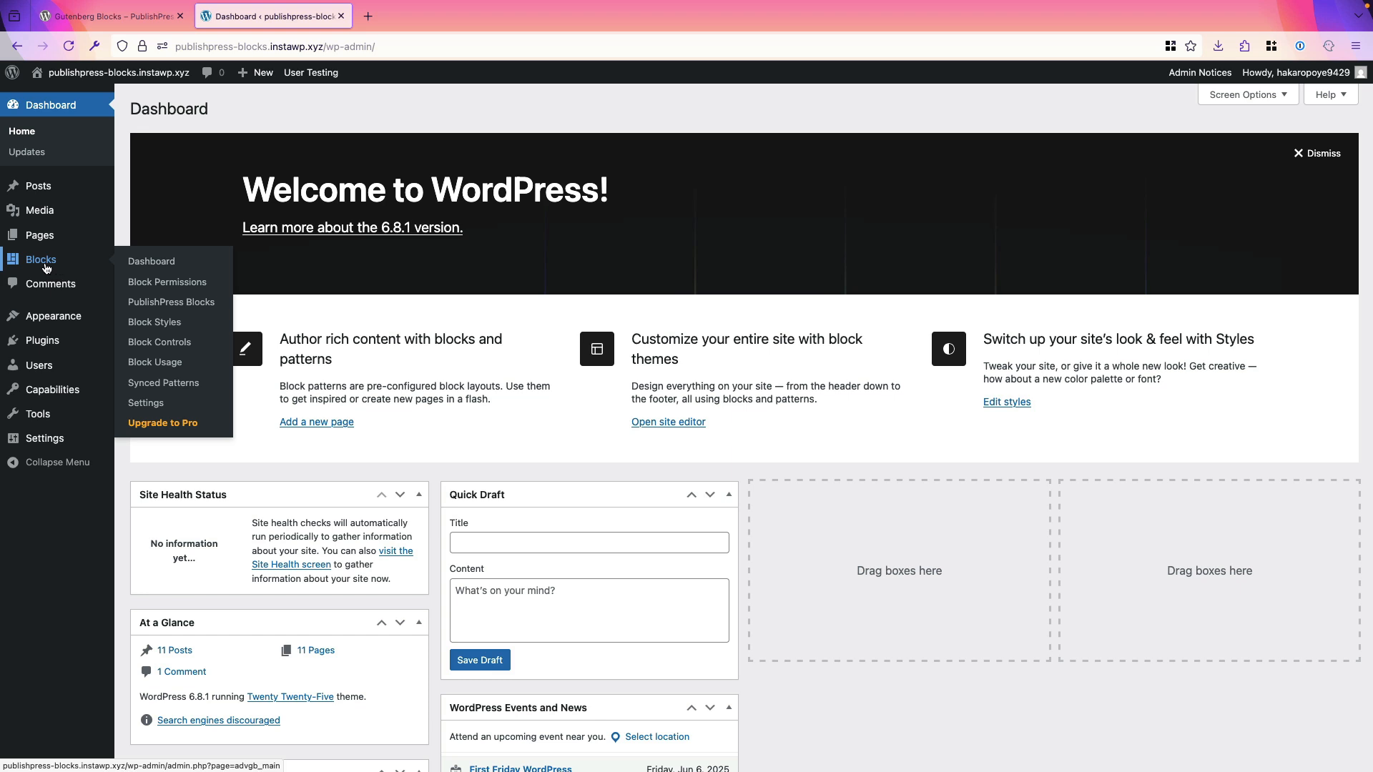
{"action": "left_click", "coordinate": [155, 291]}
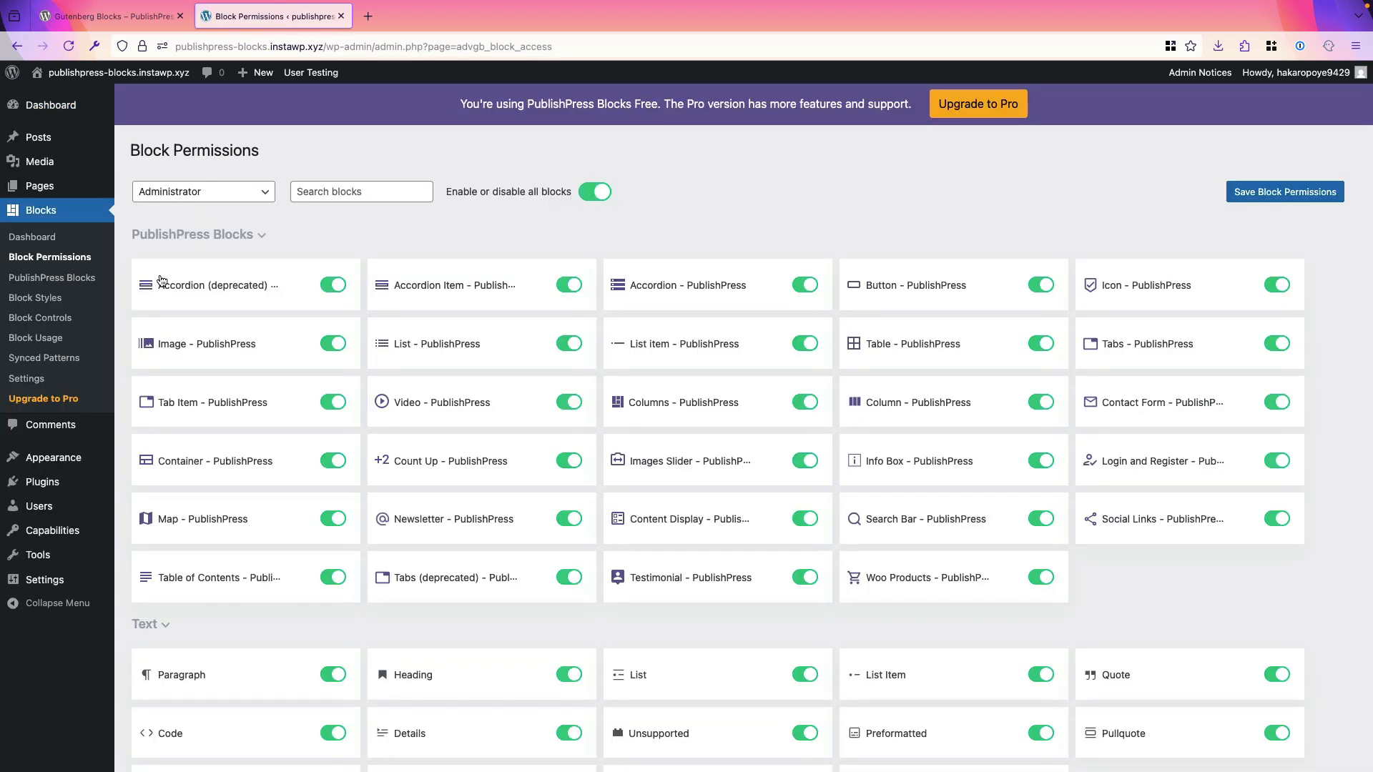
{"action": "left_click", "coordinate": [201, 194]}
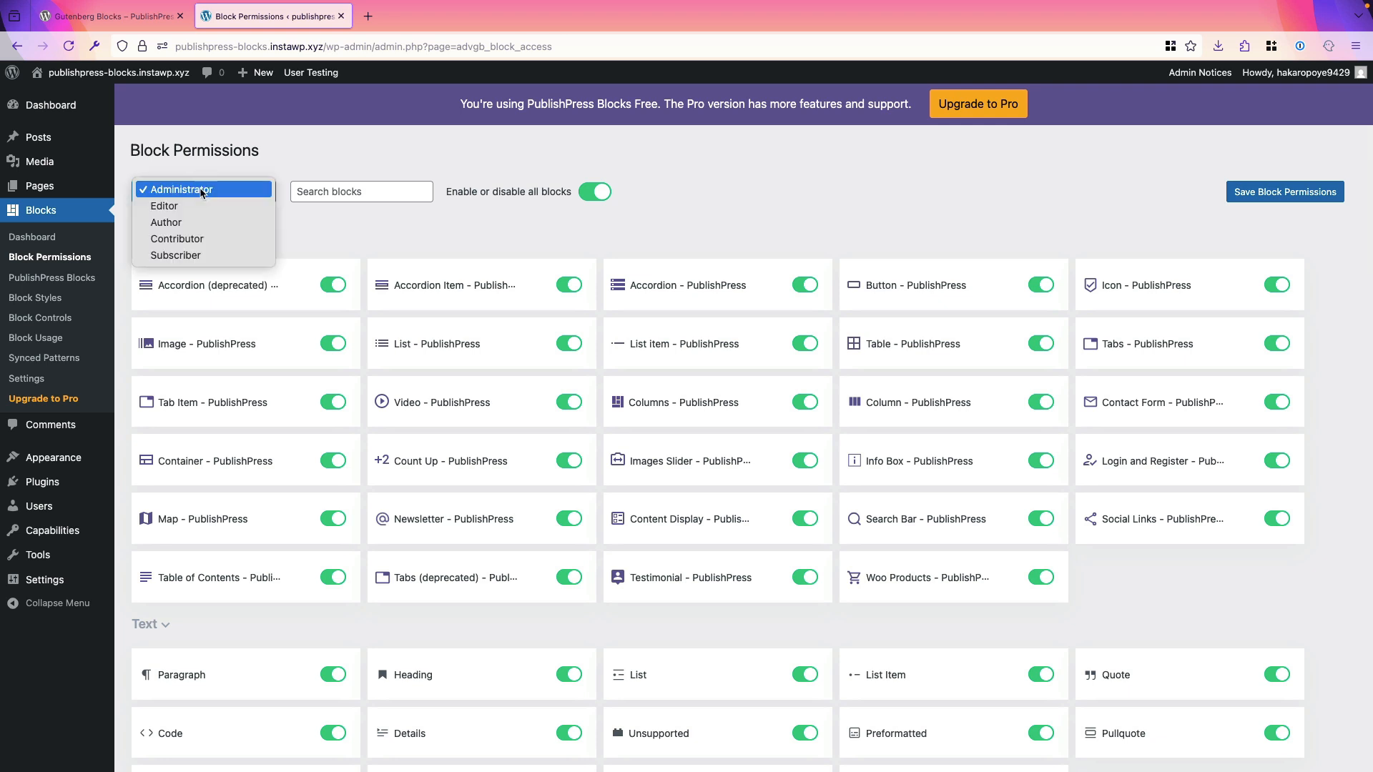
{"action": "left_click", "coordinate": [186, 222]}
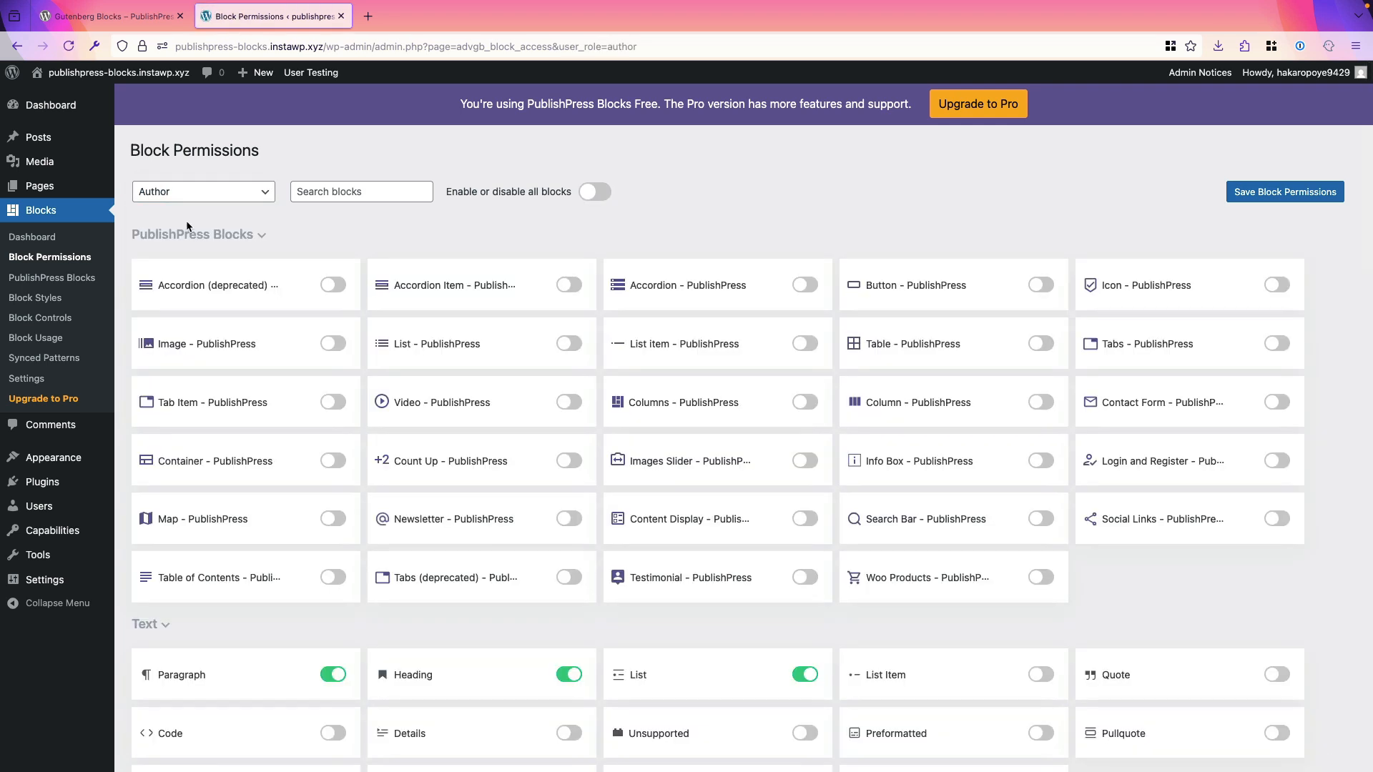
Review which blocks are enabled or disabled for the Author role across all block categories
{"action": "scroll", "coordinate": [252, 329], "scroll_direction": "down", "scroll_amount": 2}
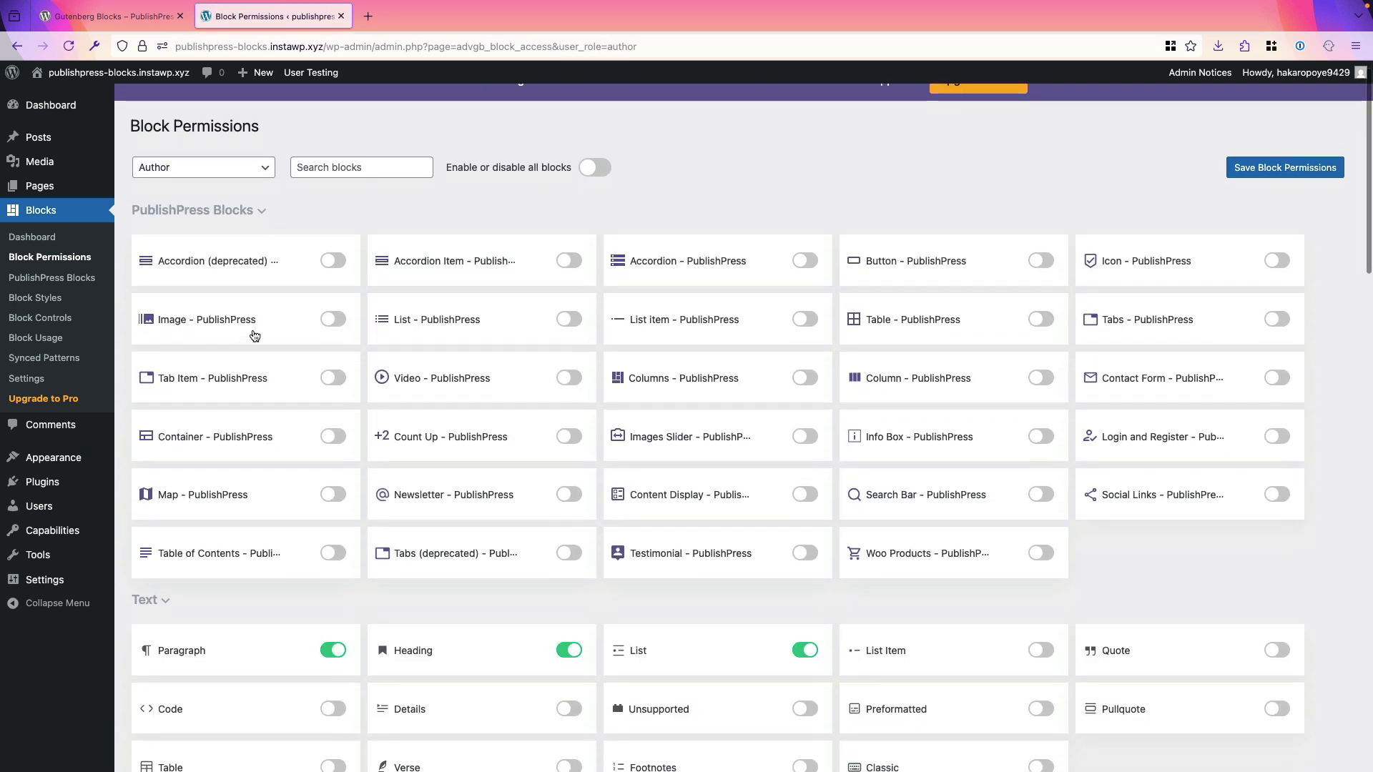
{"action": "scroll", "coordinate": [279, 319], "scroll_direction": "down", "scroll_amount": 5}
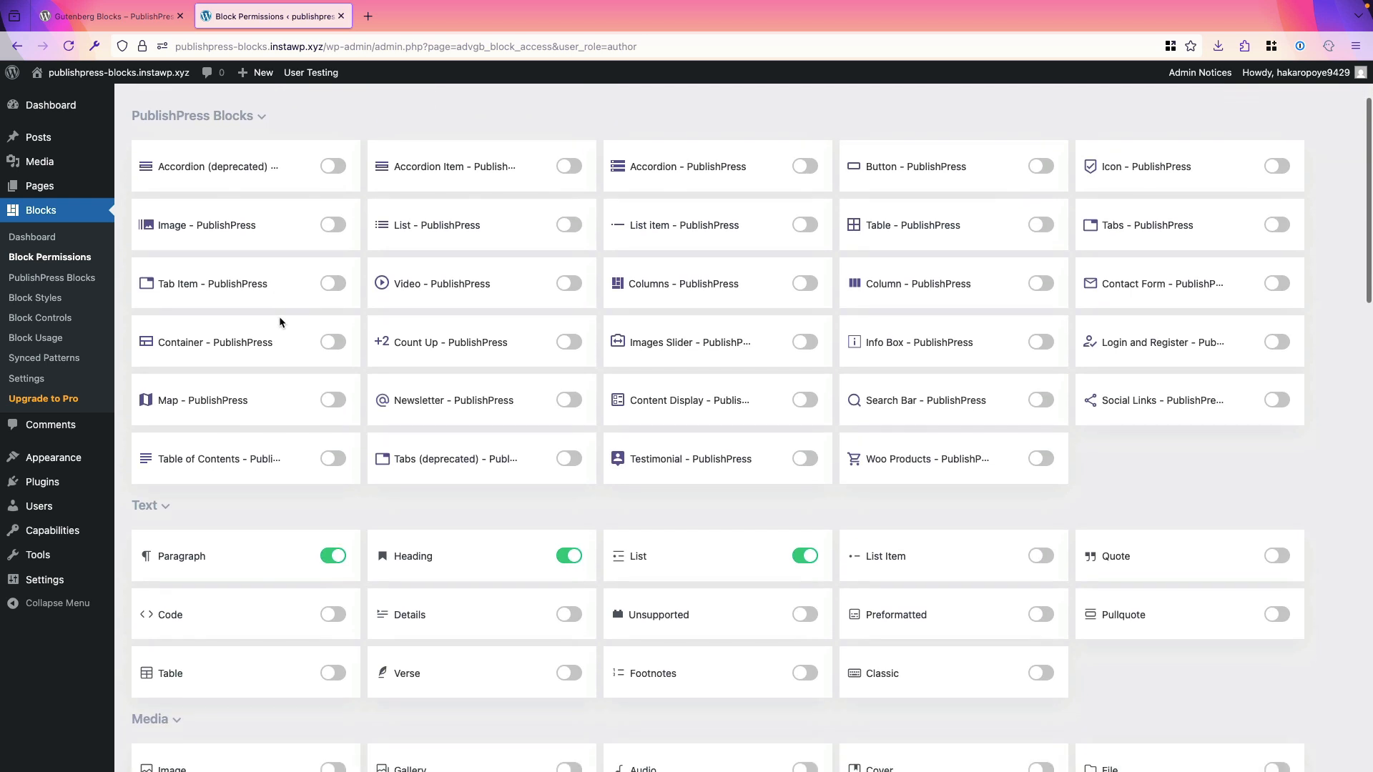
{"action": "scroll", "coordinate": [280, 321], "scroll_direction": "down", "scroll_amount": 2}
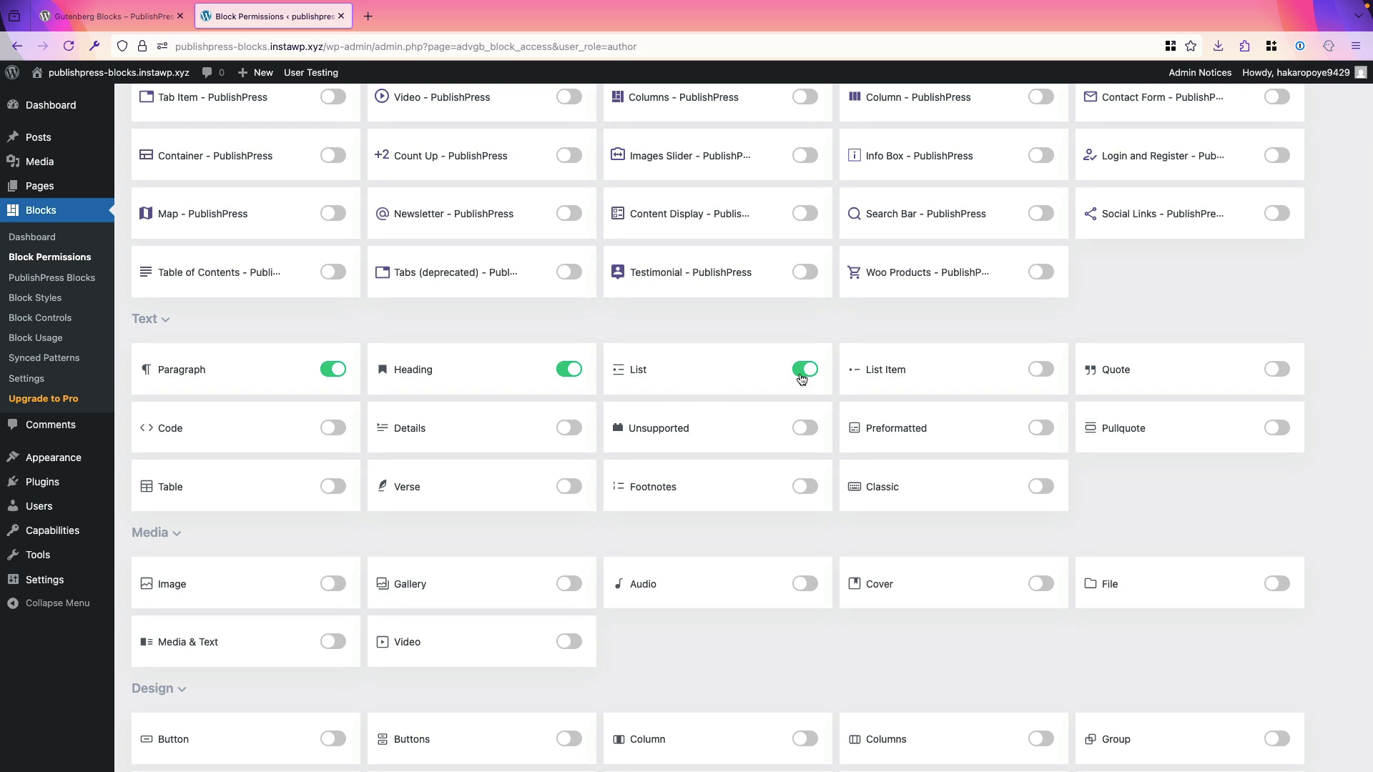
{"action": "scroll", "coordinate": [801, 377], "scroll_direction": "down", "scroll_amount": 7}
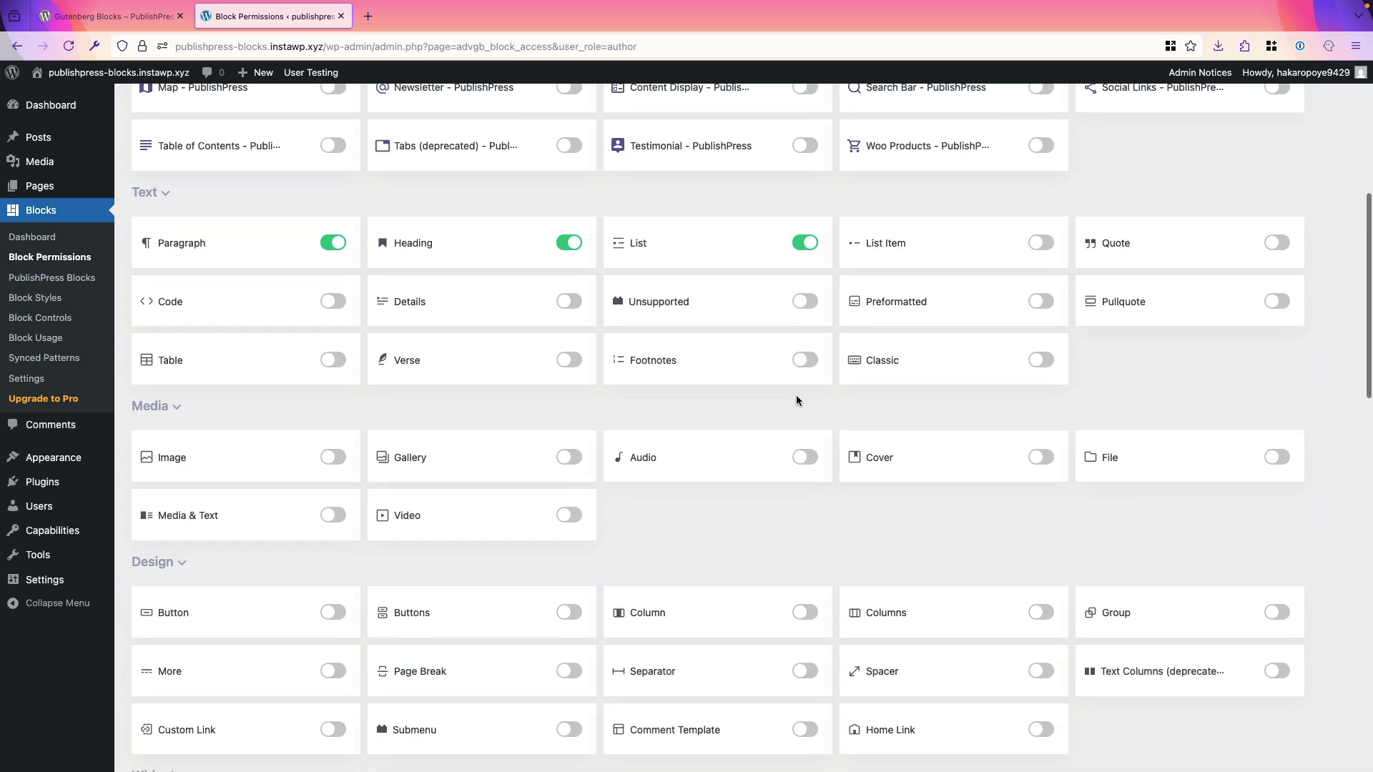
{"action": "scroll", "coordinate": [797, 398], "scroll_direction": "down", "scroll_amount": 6}
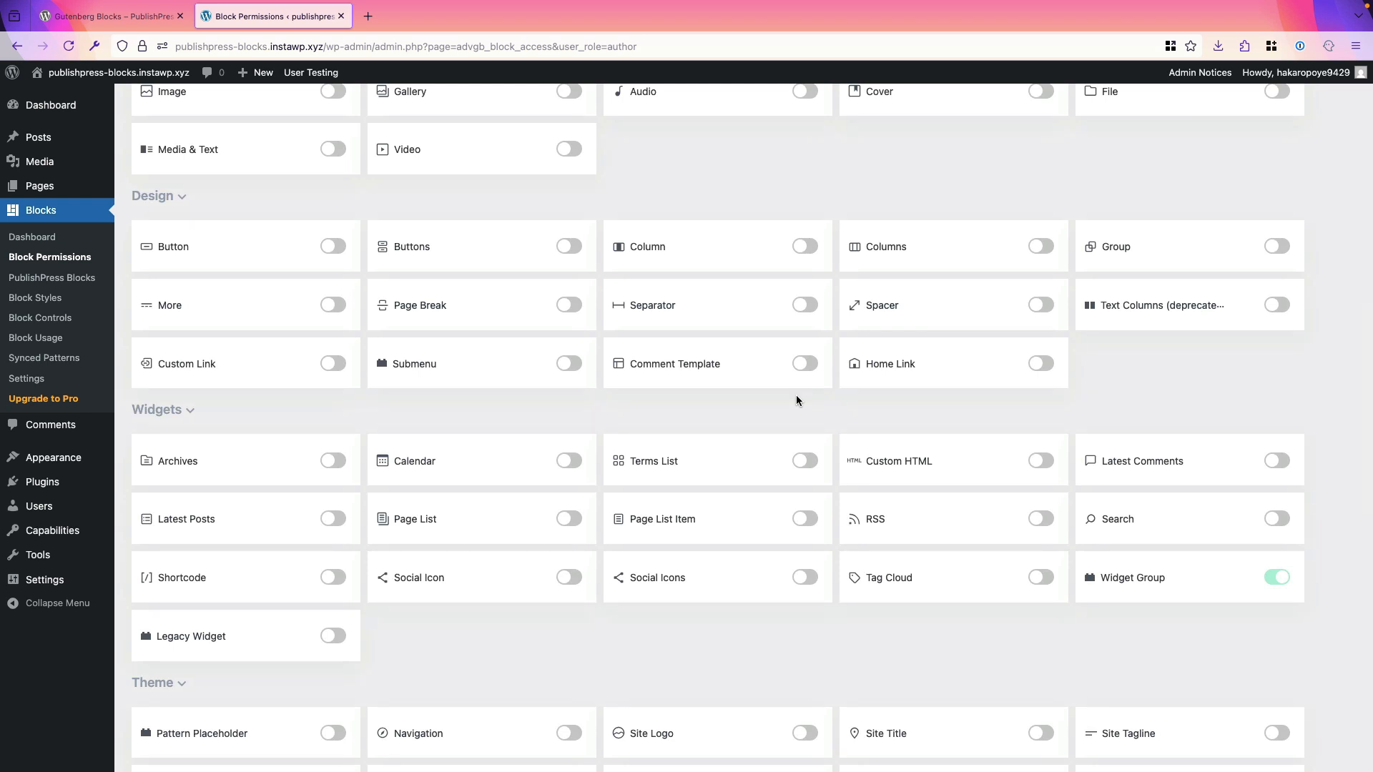
{"action": "scroll", "coordinate": [796, 400], "scroll_direction": "down", "scroll_amount": 7}
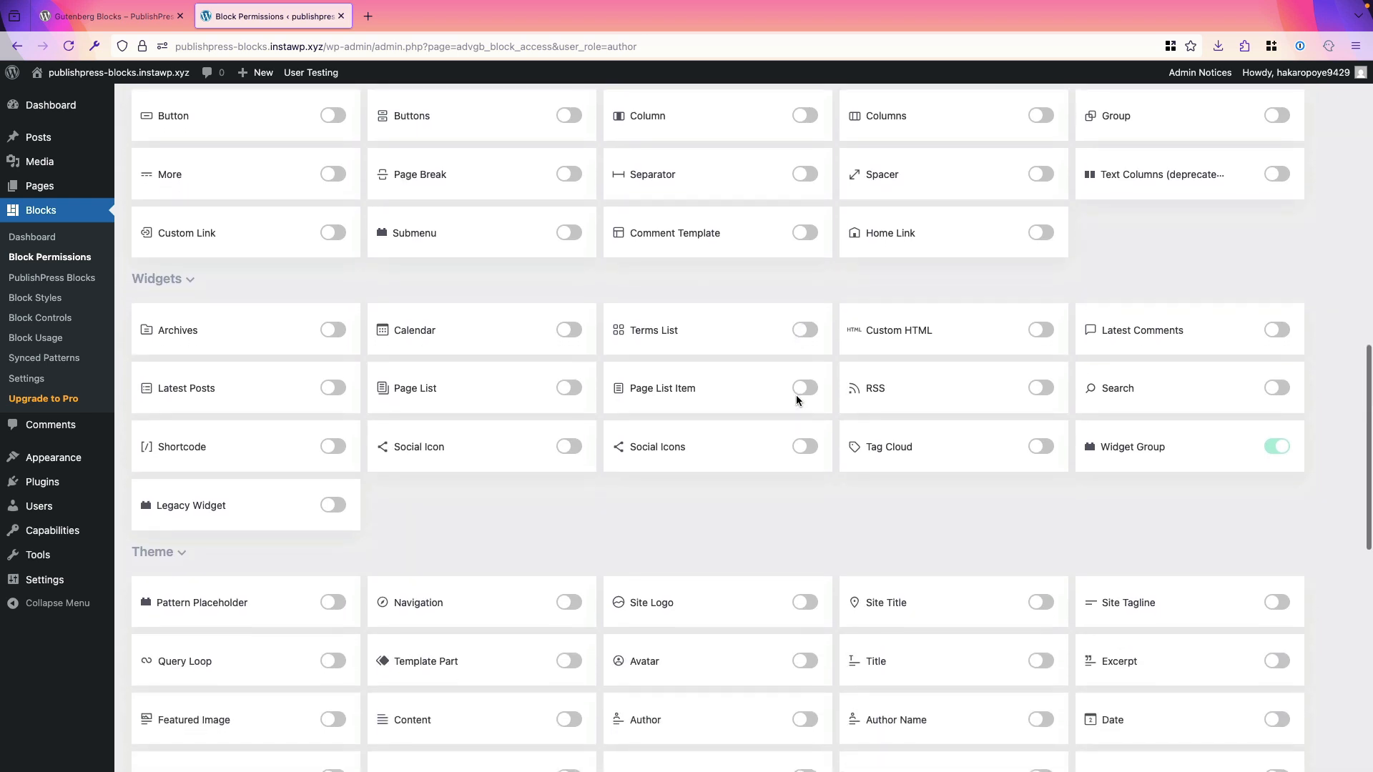
{"action": "scroll", "coordinate": [796, 400], "scroll_direction": "down", "scroll_amount": 15}
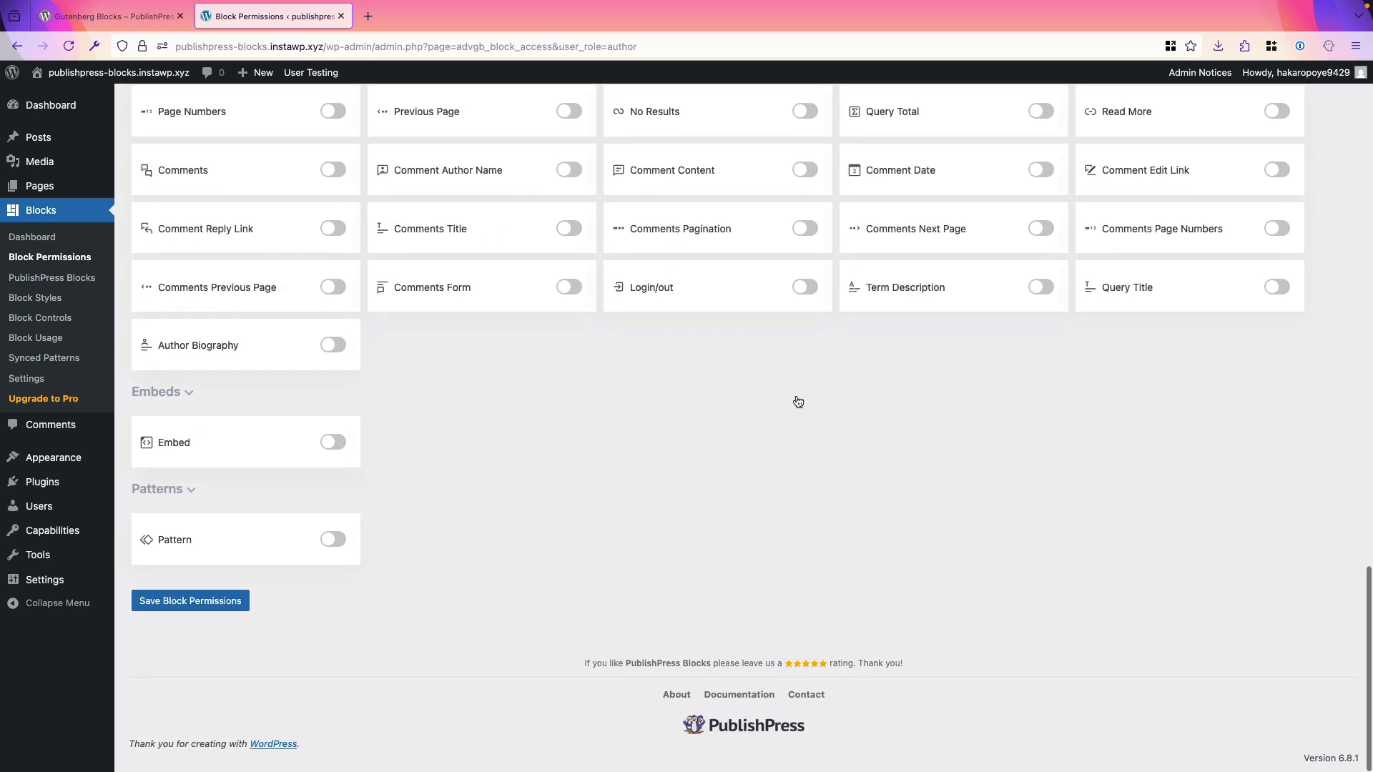
{"action": "scroll", "coordinate": [798, 402], "scroll_direction": "up", "scroll_amount": 2}
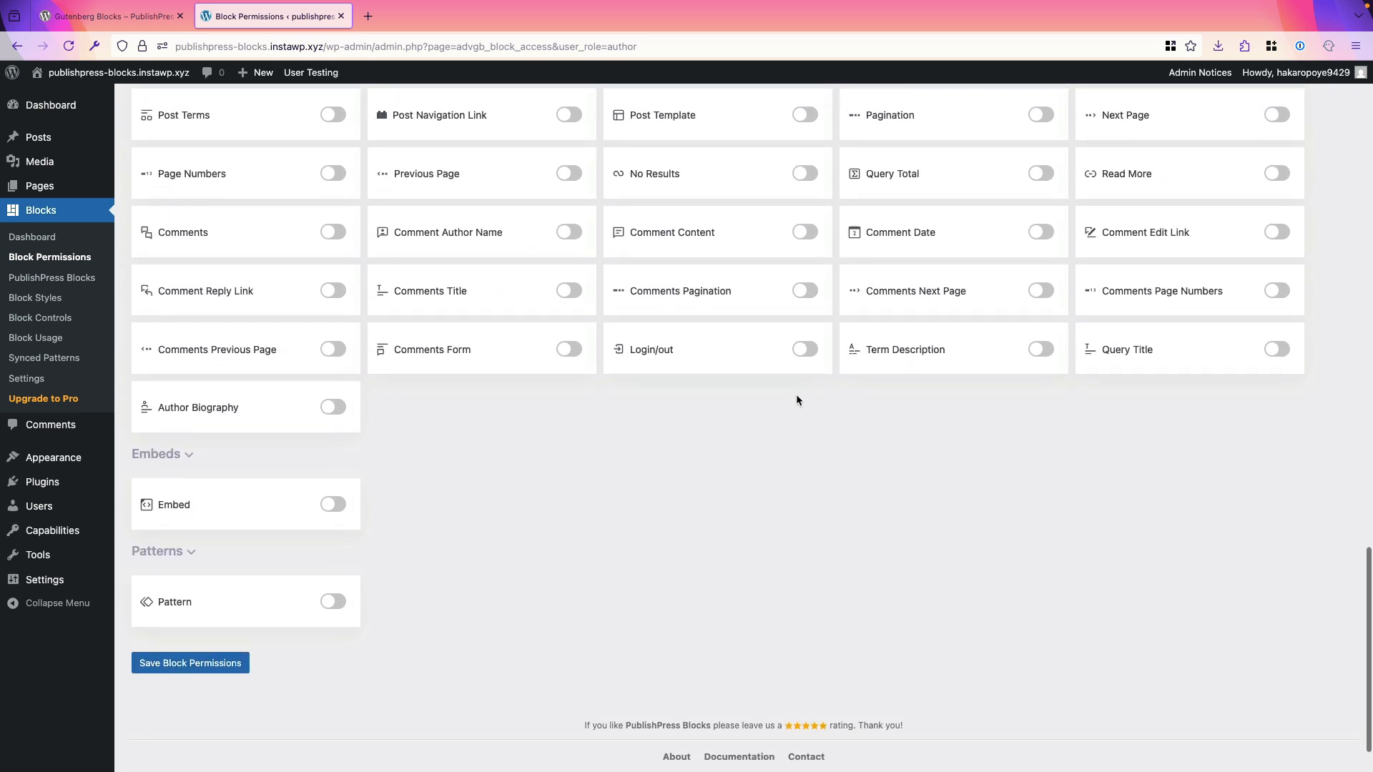
{"action": "scroll", "coordinate": [796, 393], "scroll_direction": "up", "scroll_amount": 1}
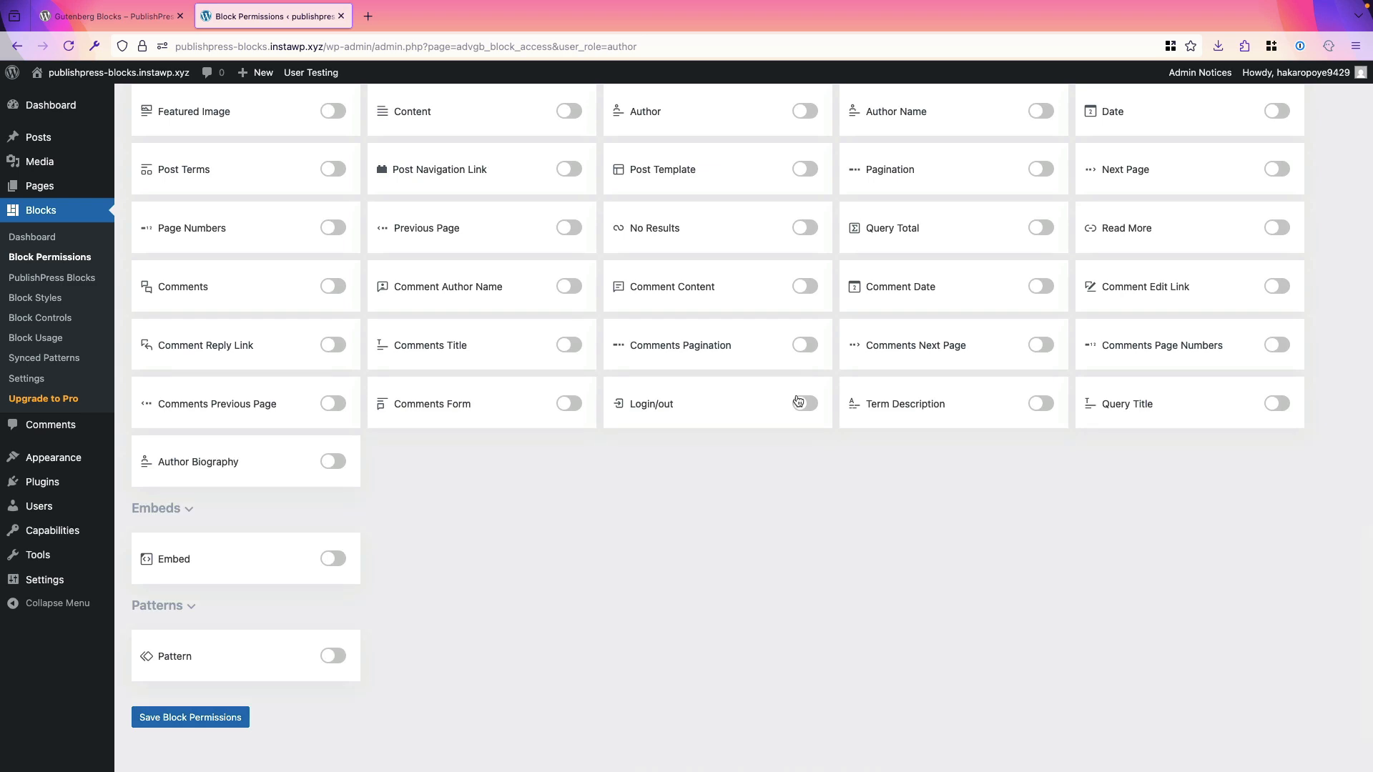
{"action": "scroll", "coordinate": [798, 402], "scroll_direction": "up", "scroll_amount": 15}
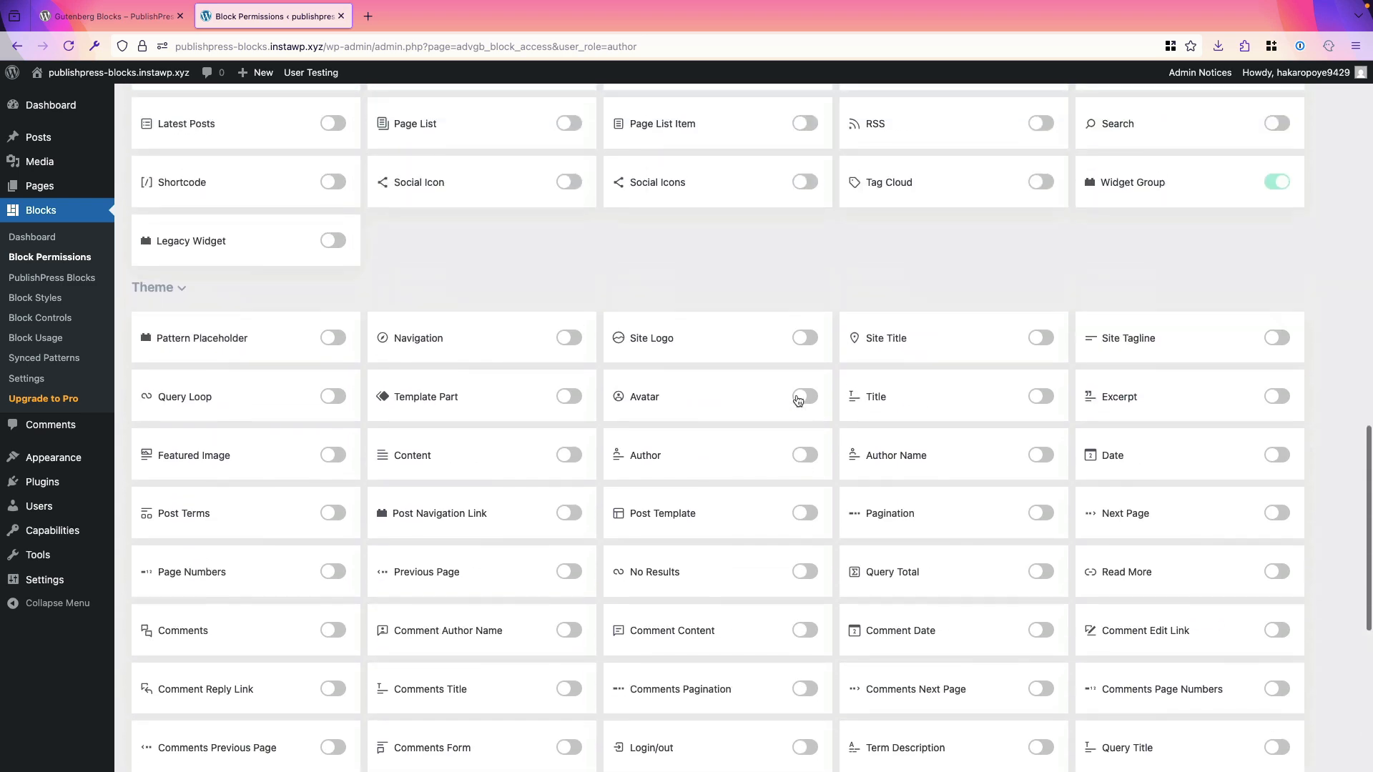
{"action": "scroll", "coordinate": [798, 399], "scroll_direction": "up", "scroll_amount": 10}
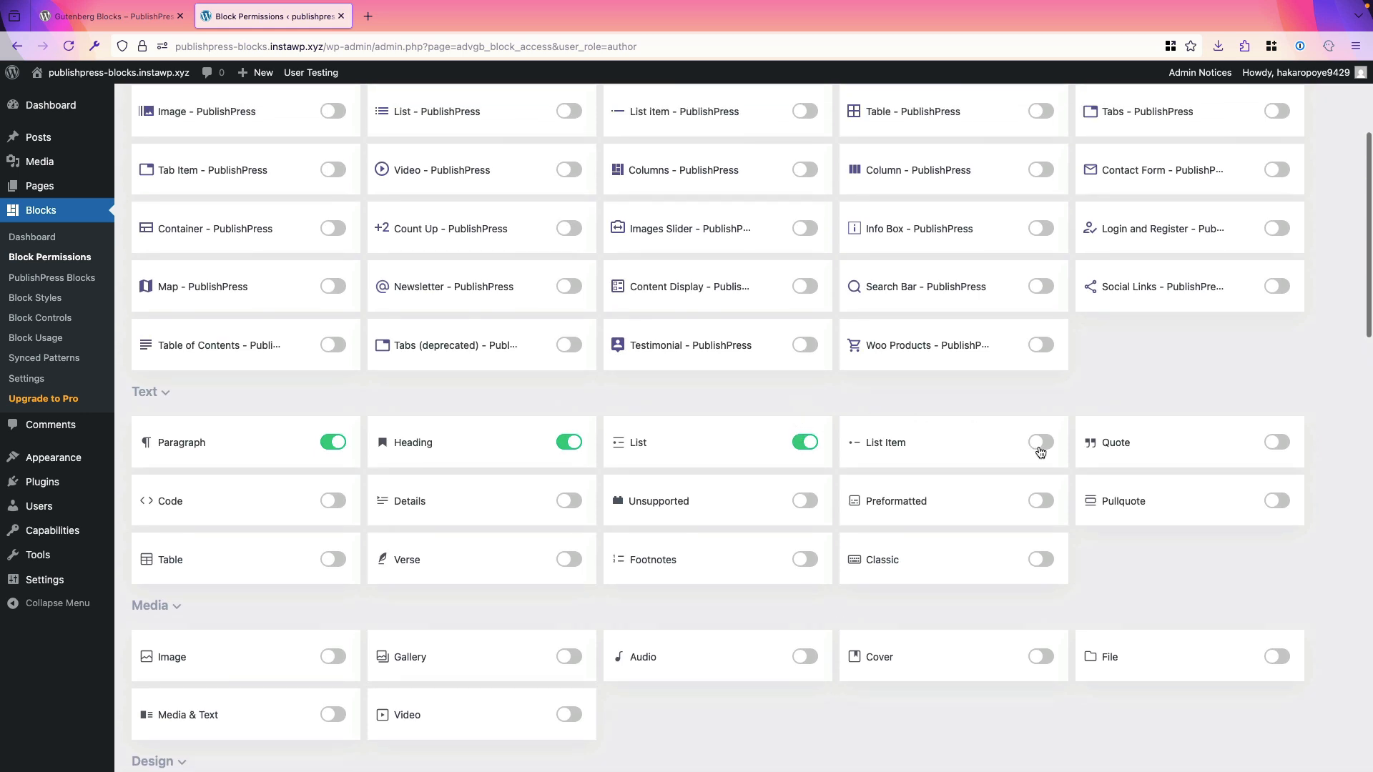
Enable the List Item, Quote, Table and Footnotes text blocks for the Author role and save the block permissions
{"action": "left_click", "coordinate": [1040, 444]}
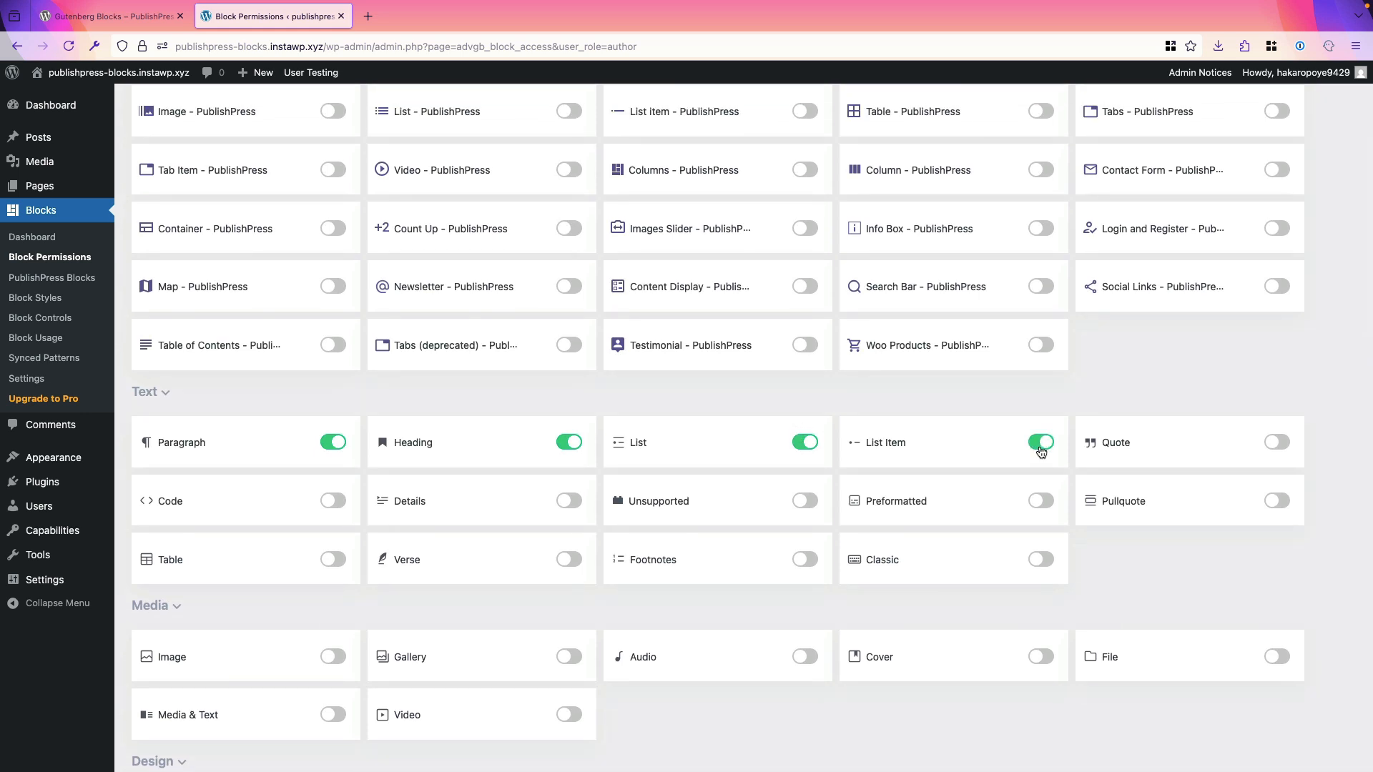
{"action": "left_click", "coordinate": [1279, 446]}
{"action": "left_click", "coordinate": [338, 563]}
{"action": "left_click", "coordinate": [808, 564]}
{"action": "scroll", "coordinate": [792, 565], "scroll_direction": "up", "scroll_amount": 4}
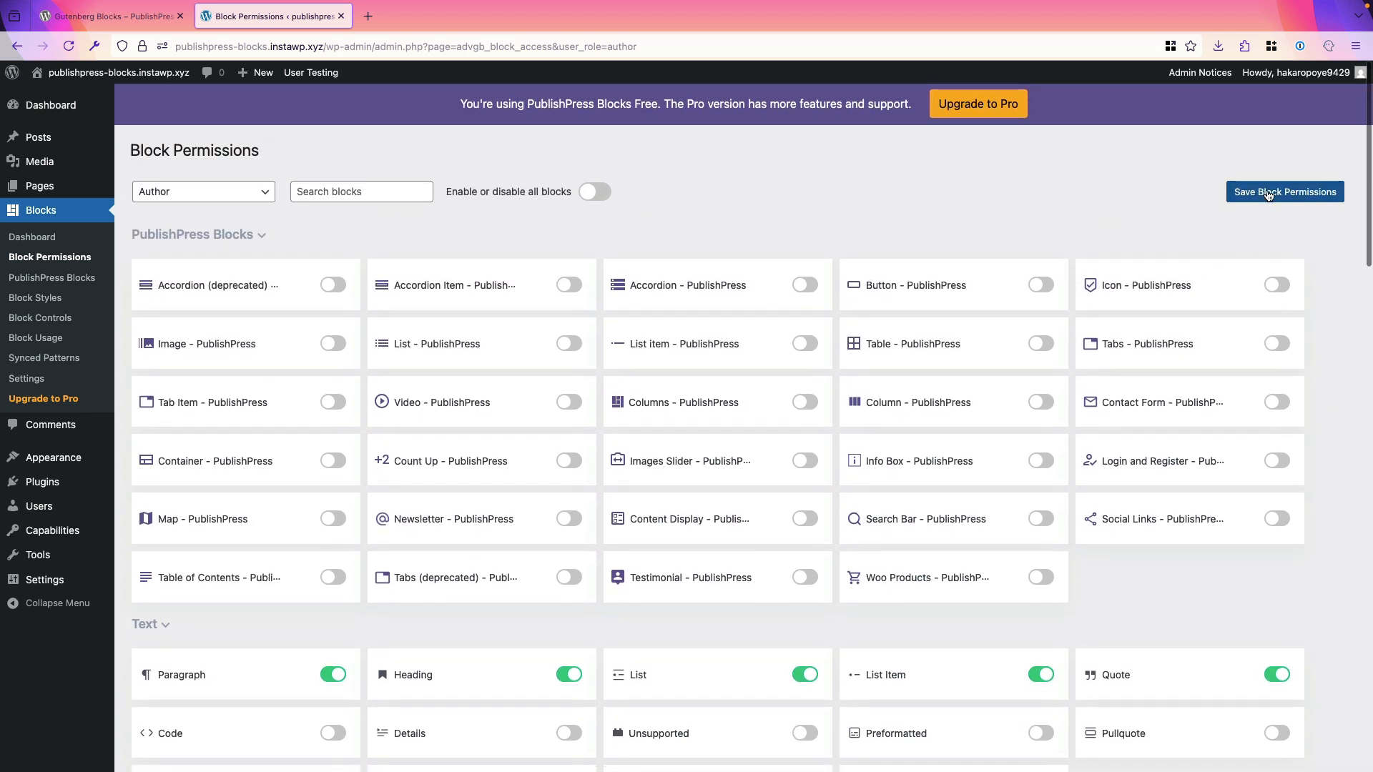
{"action": "left_click", "coordinate": [1267, 193]}
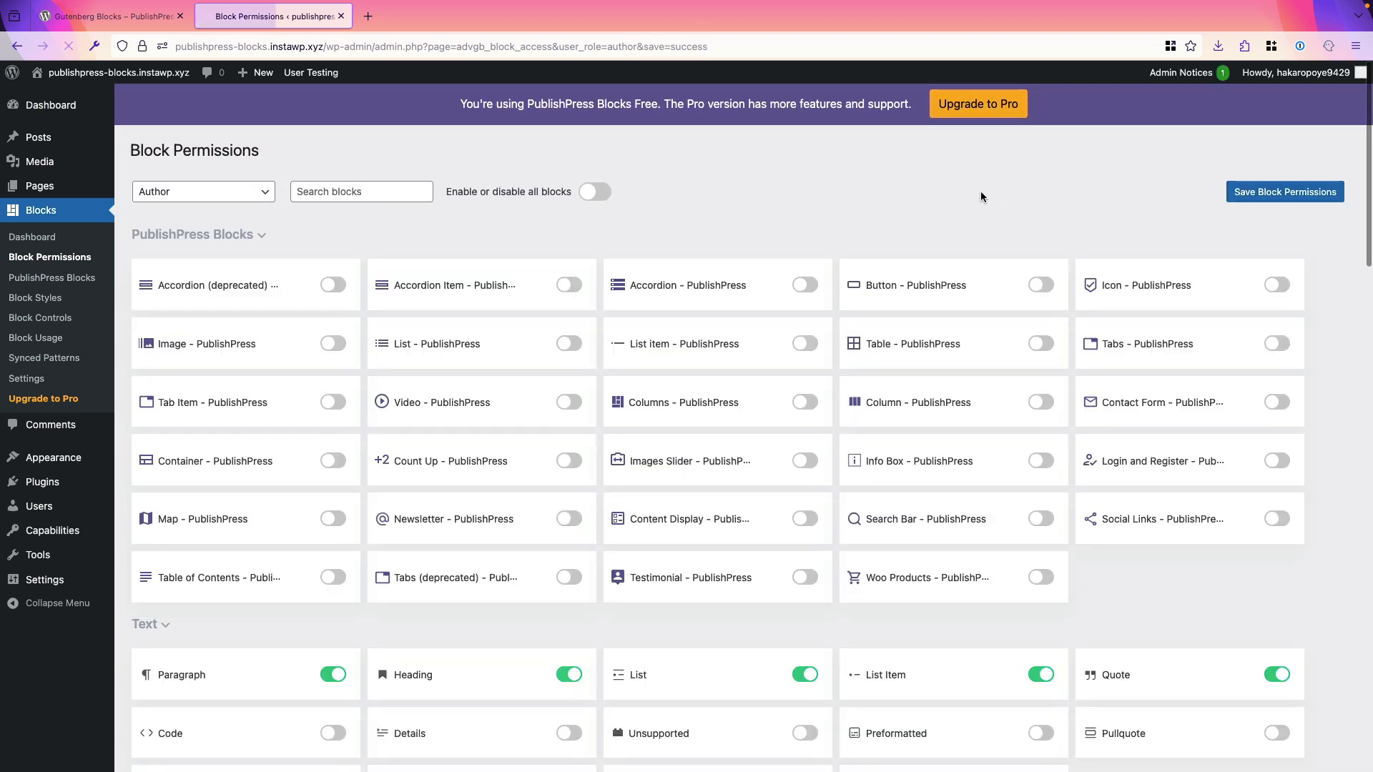
Show the block permissions for the Editor role and disable all of its blocks at once
{"action": "left_click", "coordinate": [230, 194]}
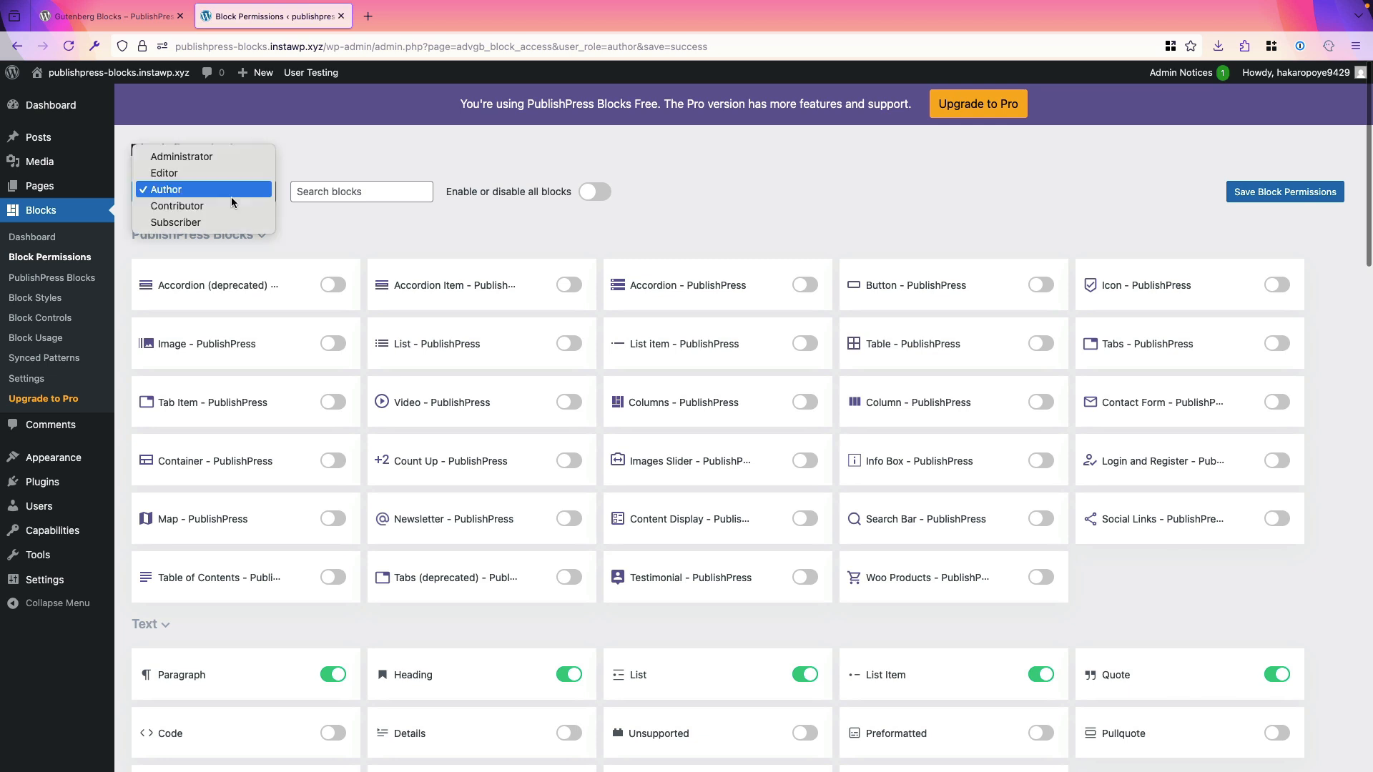
{"action": "left_click", "coordinate": [206, 174]}
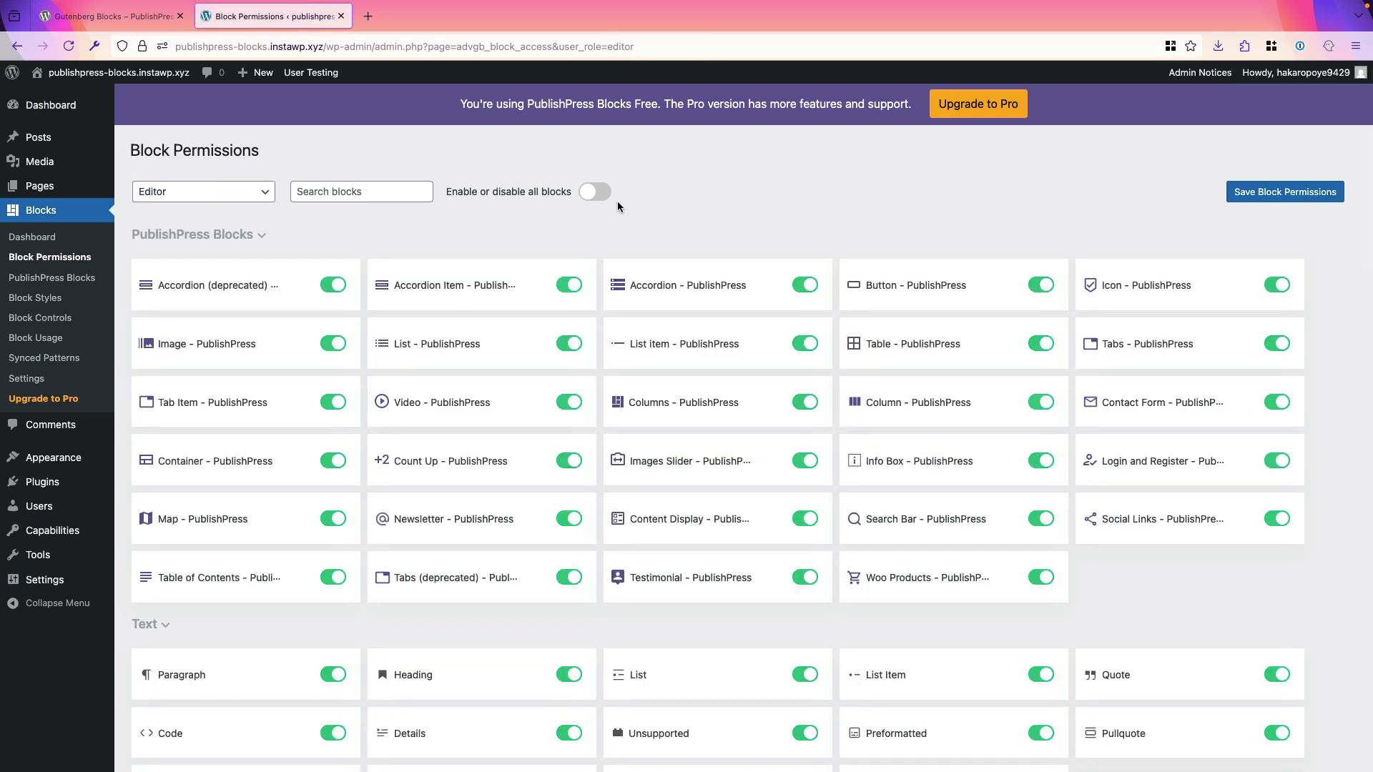
{"action": "left_click", "coordinate": [603, 196]}
{"action": "left_click", "coordinate": [594, 195]}
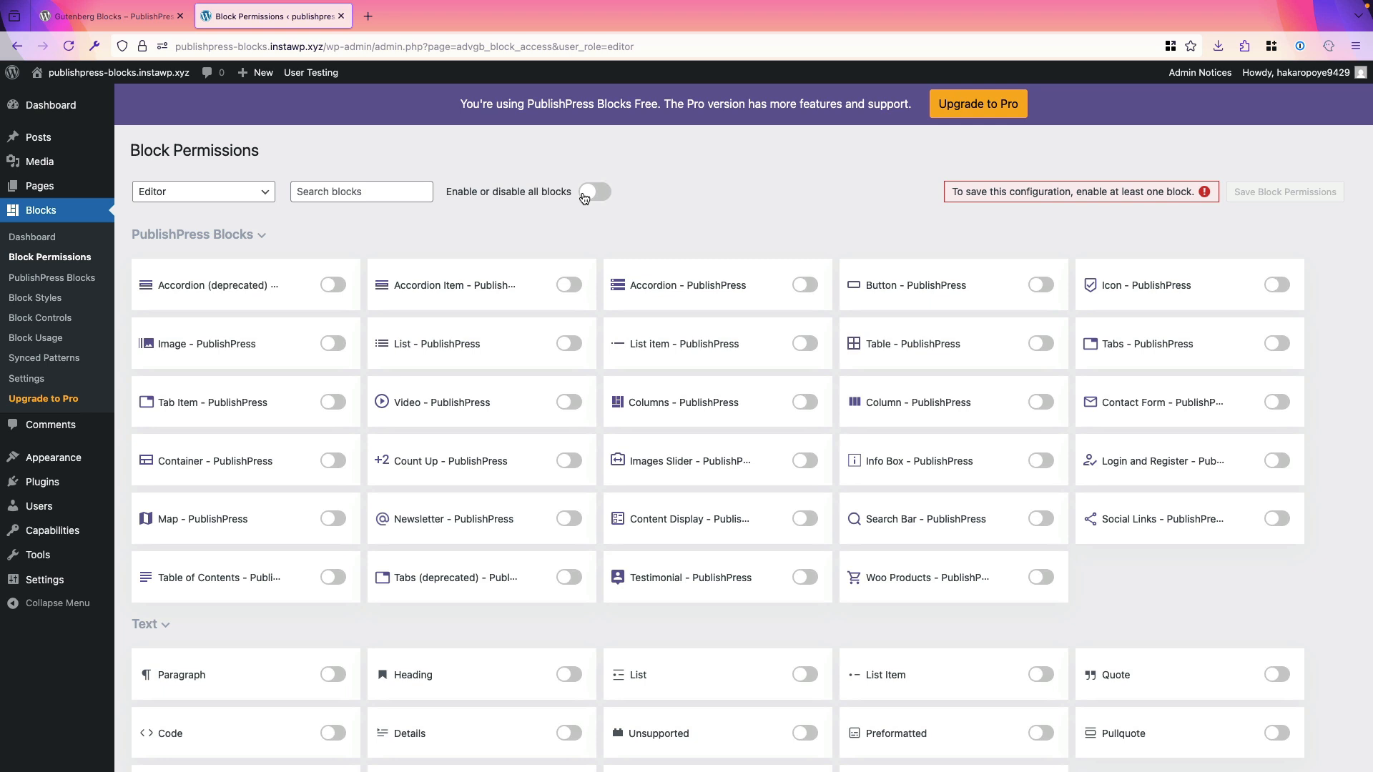
{"action": "left_click", "coordinate": [236, 193]}
{"action": "left_click", "coordinate": [375, 234]}
Enable the Paragraph, Heading, List, Table, Footnotes, Quote and Pullquote text blocks for the Editor role
{"action": "scroll", "coordinate": [482, 252], "scroll_direction": "down", "scroll_amount": 3}
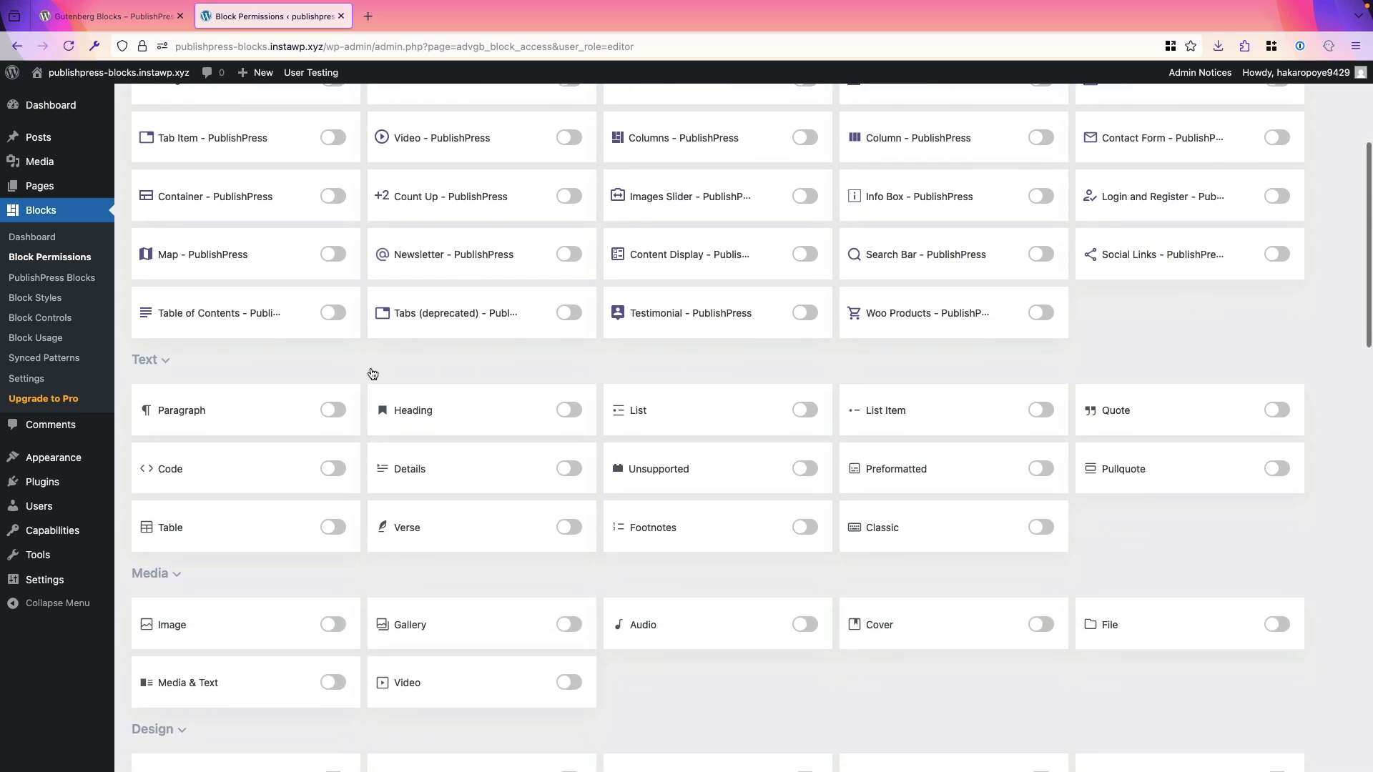
{"action": "left_click", "coordinate": [335, 409]}
{"action": "left_click", "coordinate": [572, 412]}
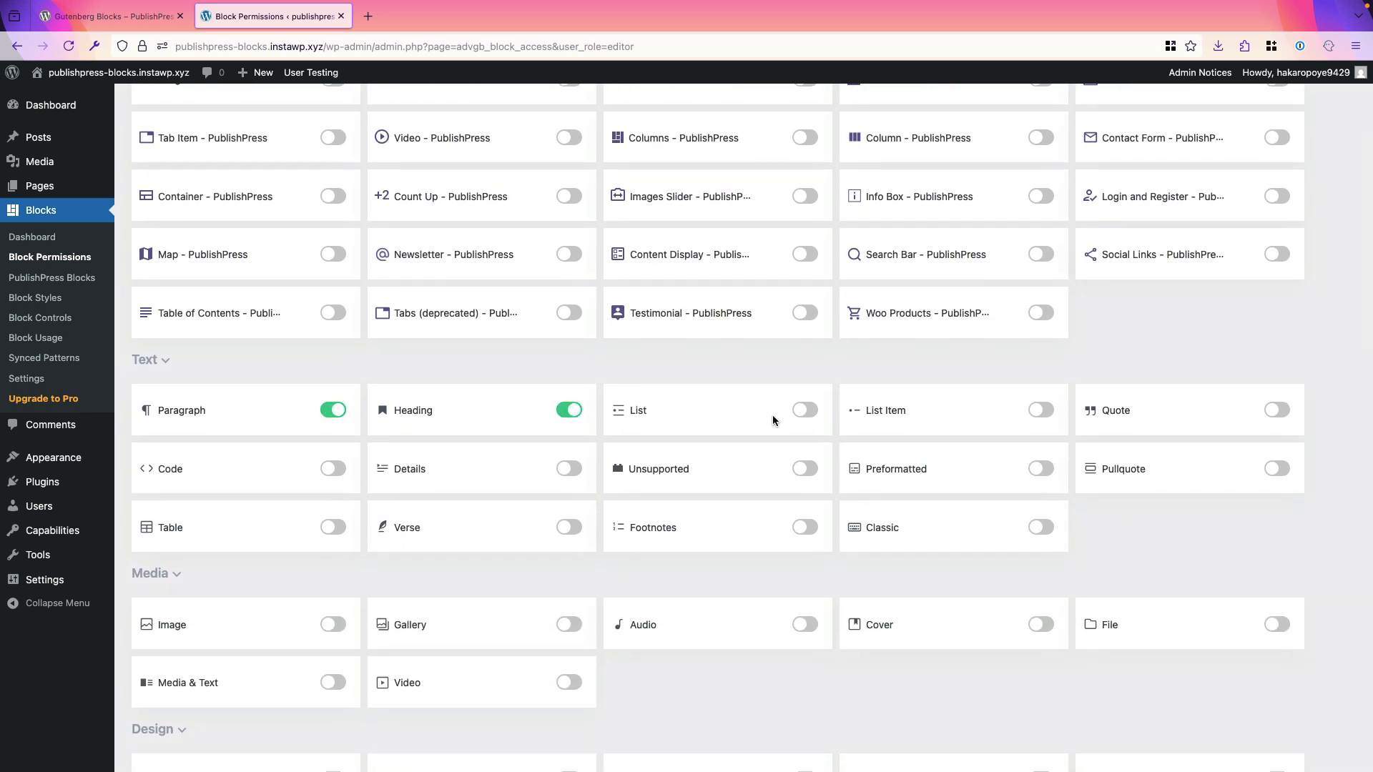
{"action": "left_click", "coordinate": [806, 415]}
{"action": "scroll", "coordinate": [807, 415], "scroll_direction": "down", "scroll_amount": 1}
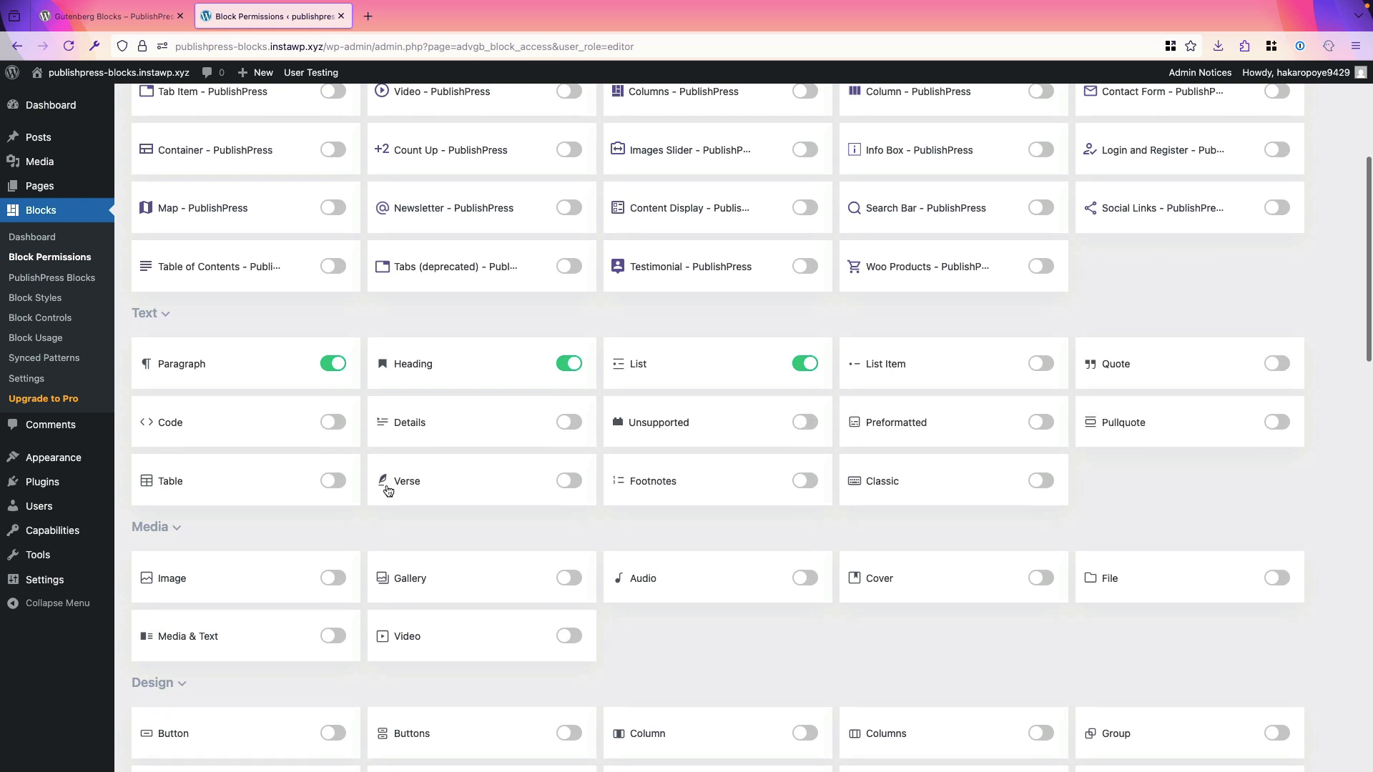
{"action": "left_click", "coordinate": [335, 480]}
{"action": "left_click", "coordinate": [806, 483]}
{"action": "left_click", "coordinate": [1270, 364]}
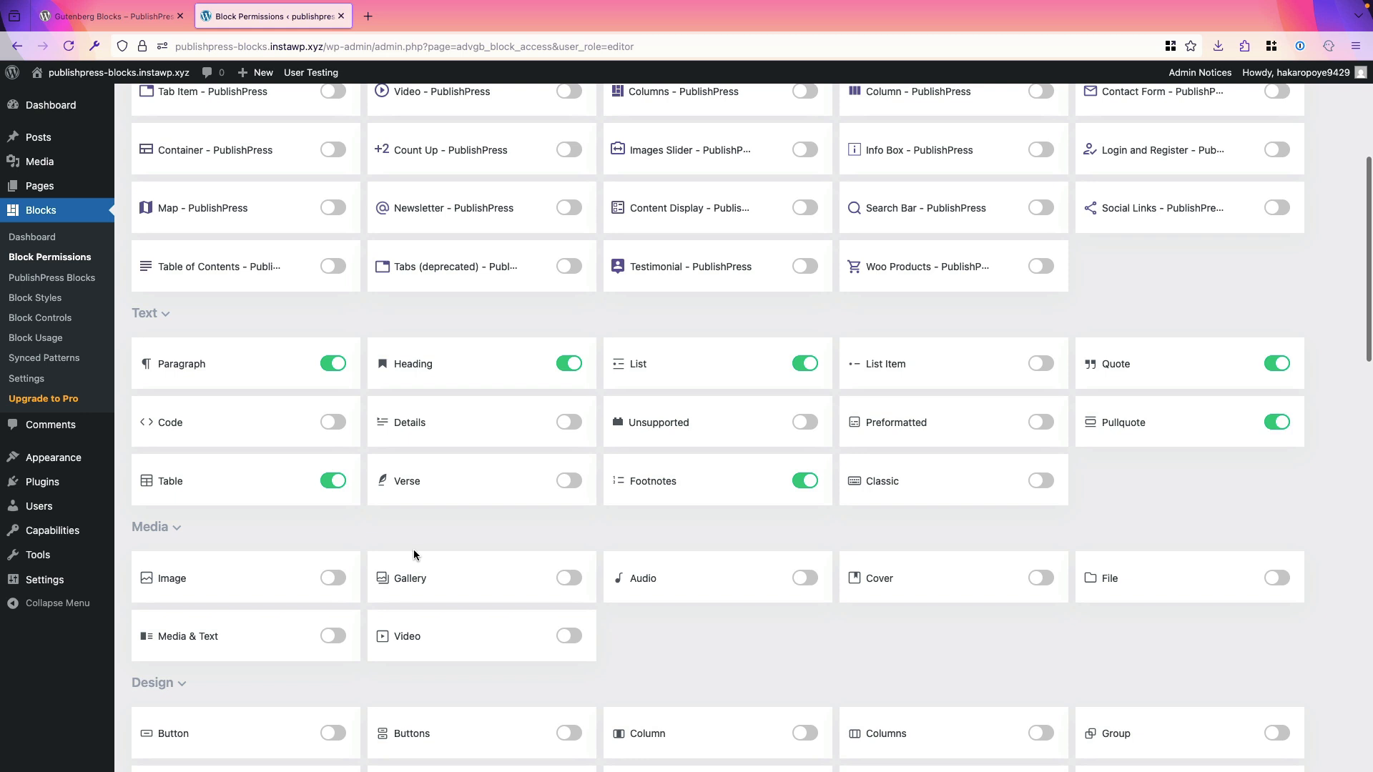
Enable the Image, Gallery, Audio and Cover media blocks for the Editor role
{"action": "left_click", "coordinate": [334, 579]}
{"action": "left_click", "coordinate": [570, 578]}
{"action": "left_click", "coordinate": [810, 580]}
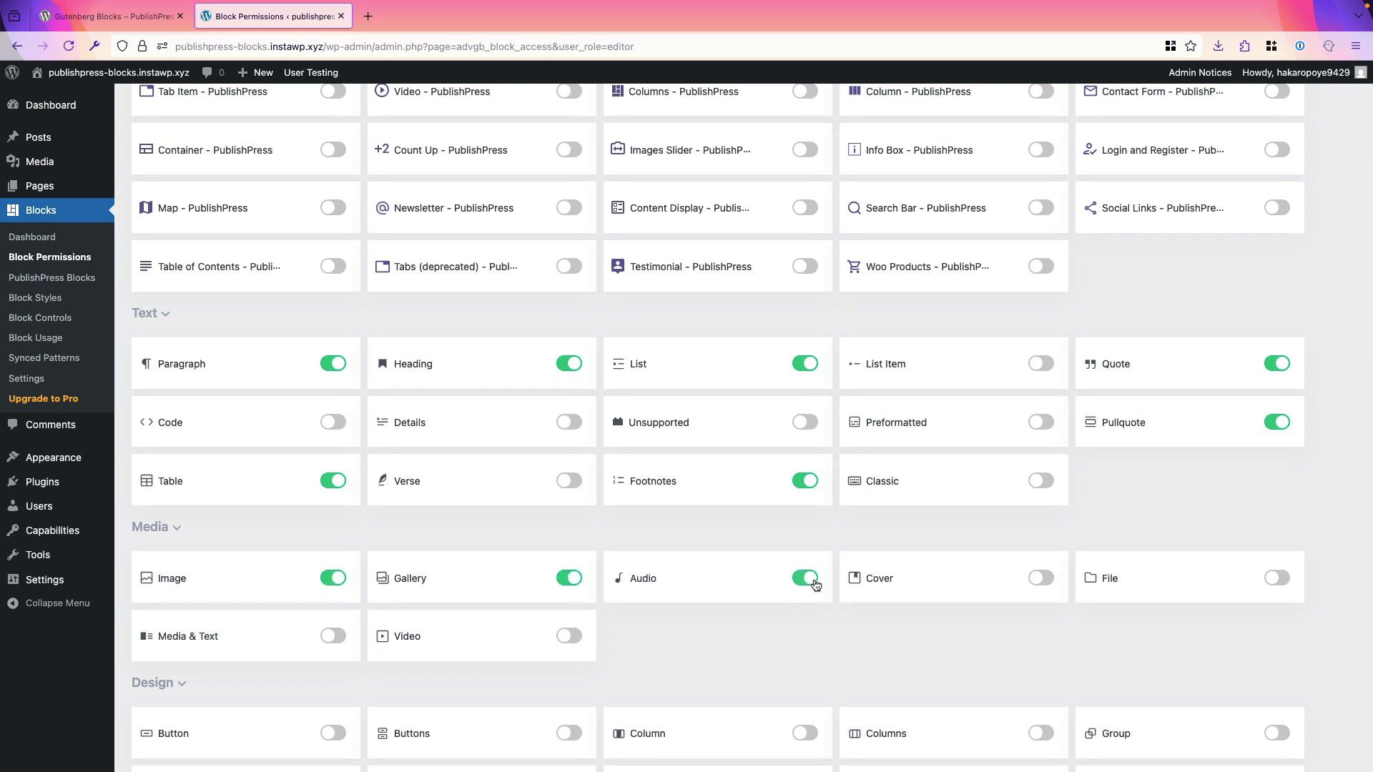
{"action": "scroll", "coordinate": [815, 582], "scroll_direction": "down", "scroll_amount": 2}
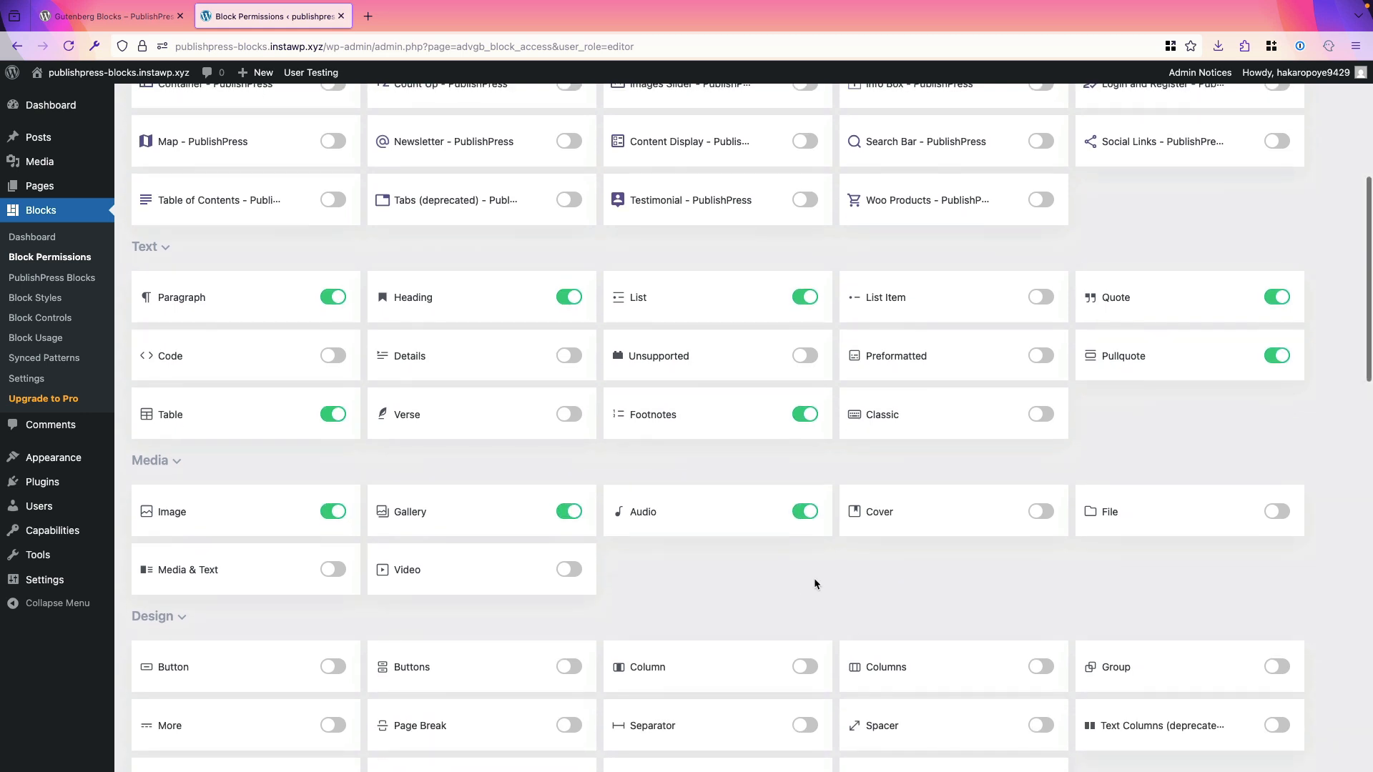
{"action": "left_click", "coordinate": [1046, 513]}
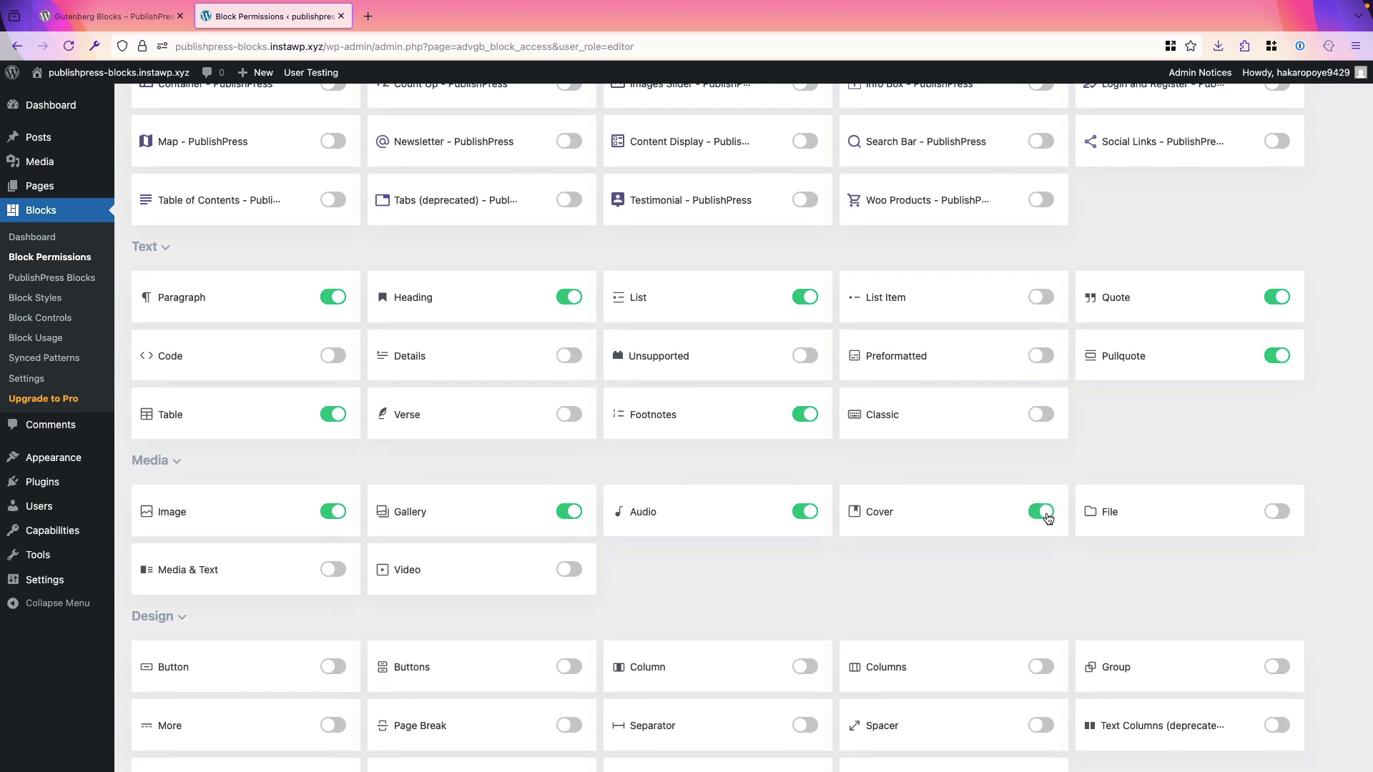
{"action": "scroll", "coordinate": [1018, 561], "scroll_direction": "up", "scroll_amount": 5}
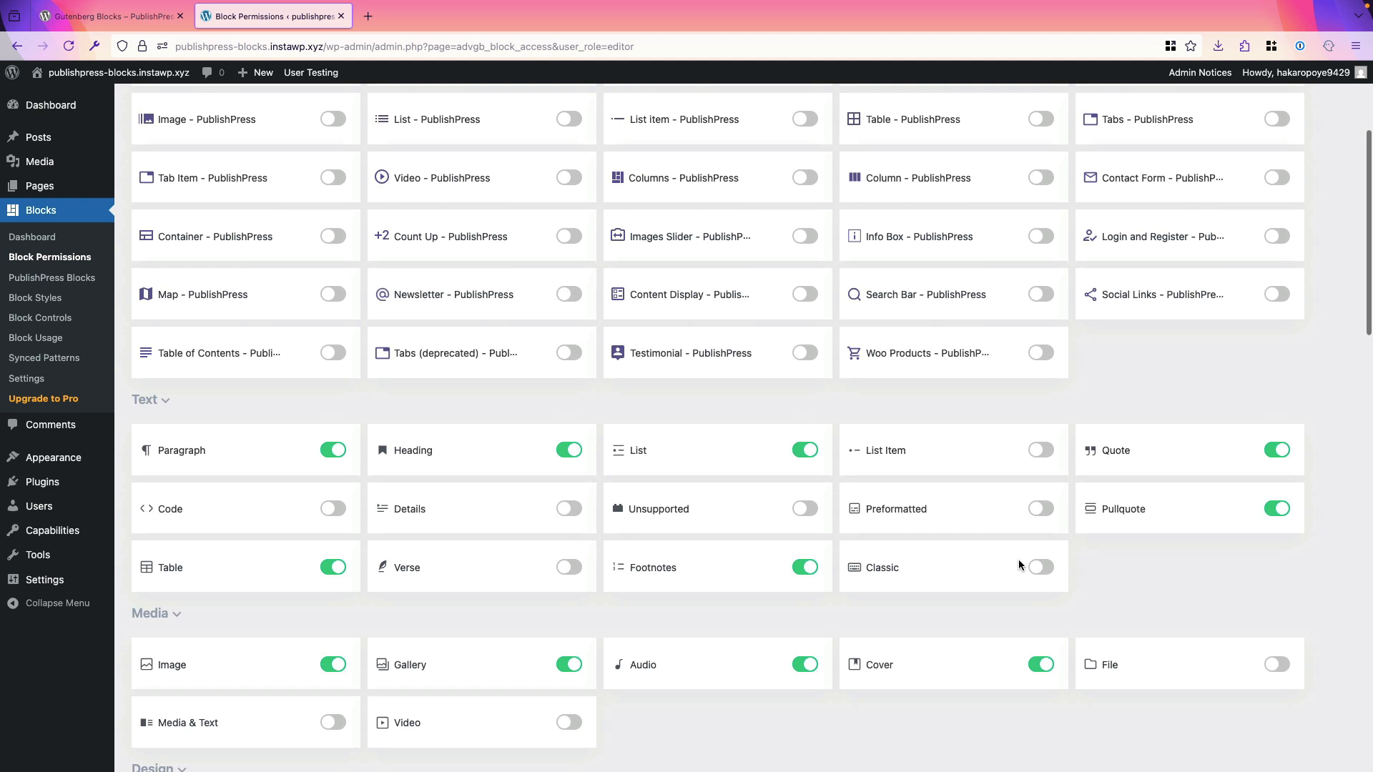
Save the block permissions for the Editor role
{"action": "scroll", "coordinate": [1019, 563], "scroll_direction": "up", "scroll_amount": 7}
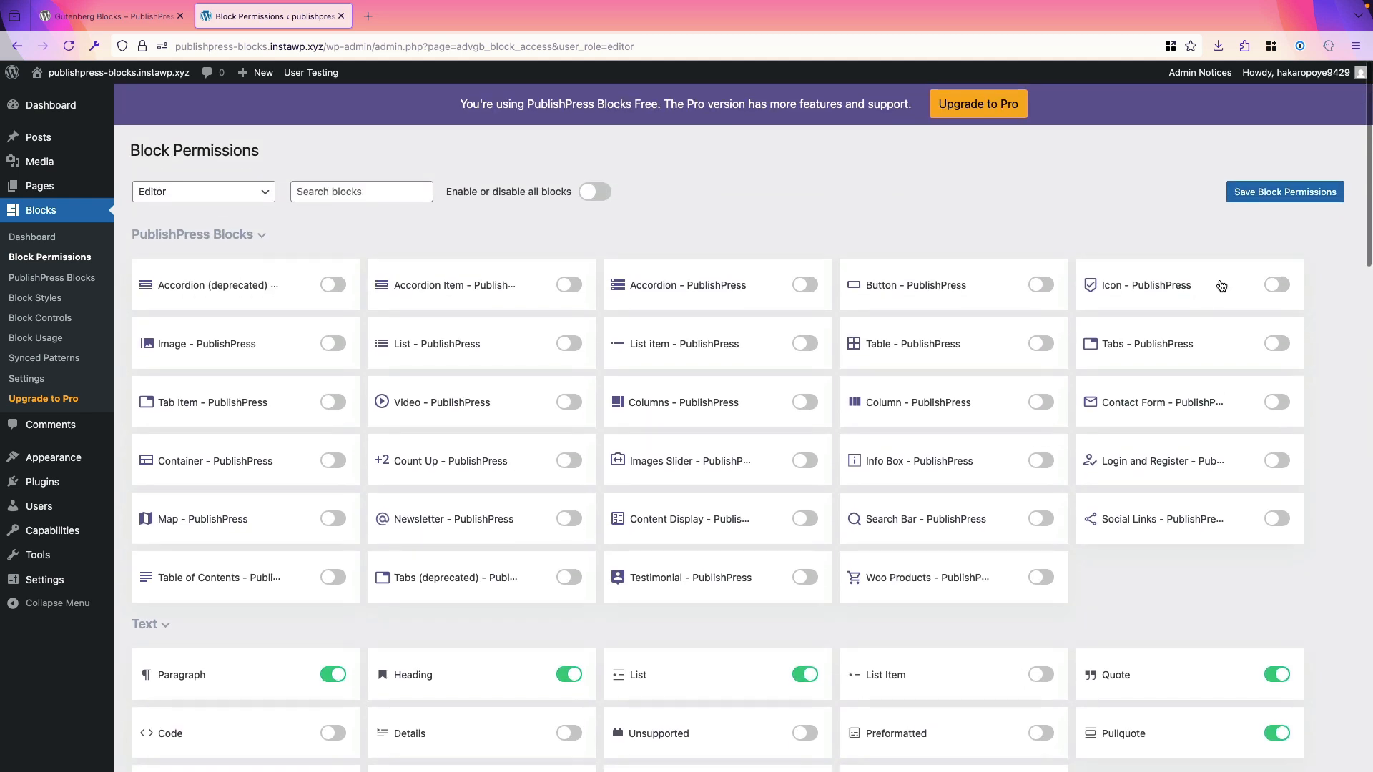
{"action": "left_click", "coordinate": [1253, 195]}
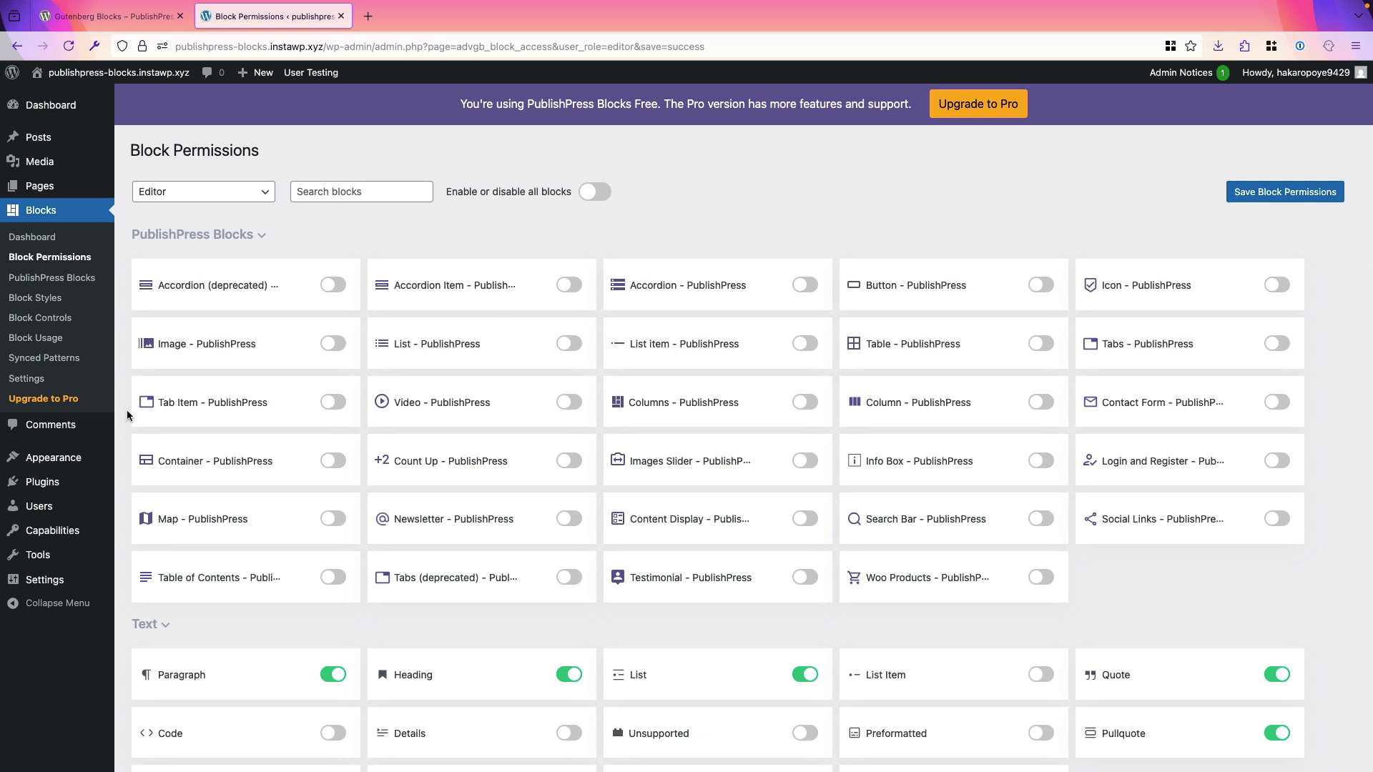
Change the role of the first user in the user list to Editor and start testing the site as that user
{"action": "left_click", "coordinate": [49, 508]}
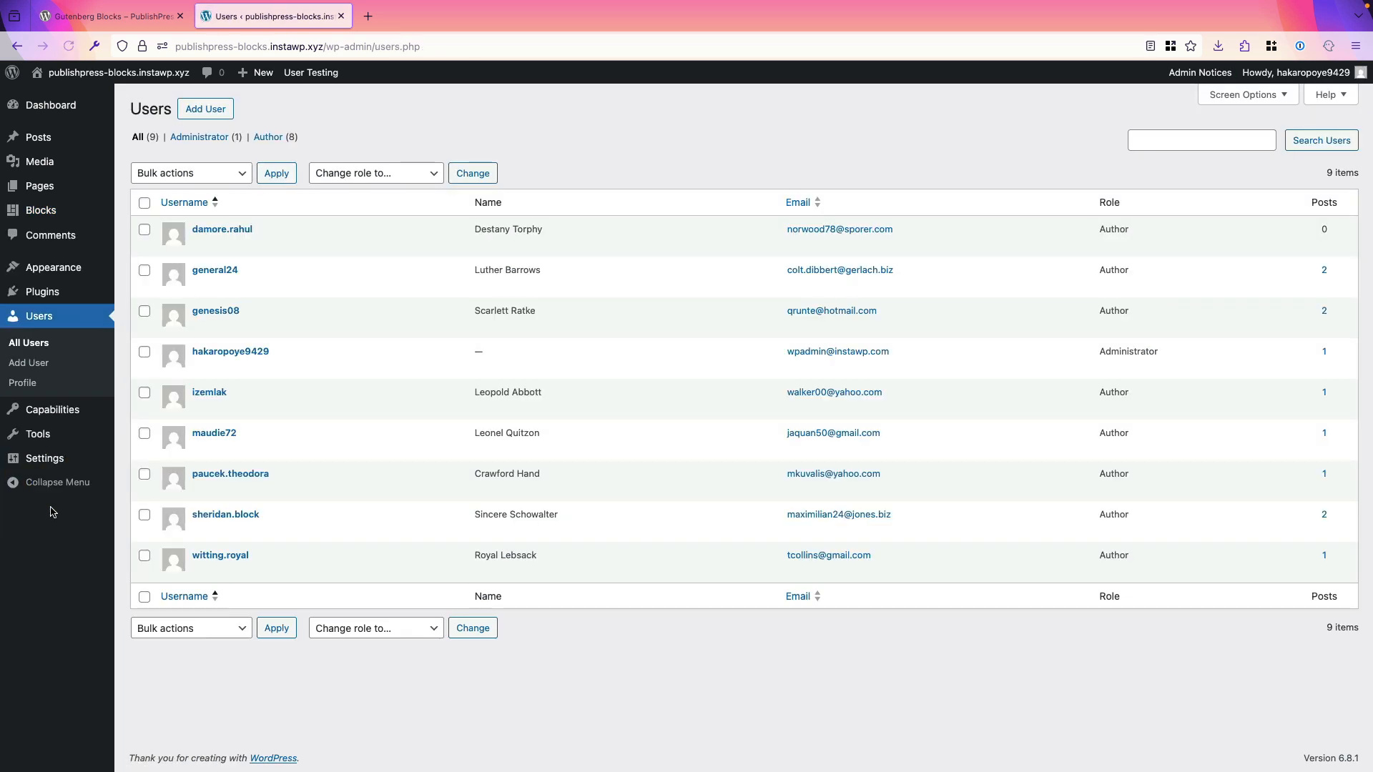
{"action": "left_click", "coordinate": [145, 229]}
{"action": "left_click", "coordinate": [339, 181]}
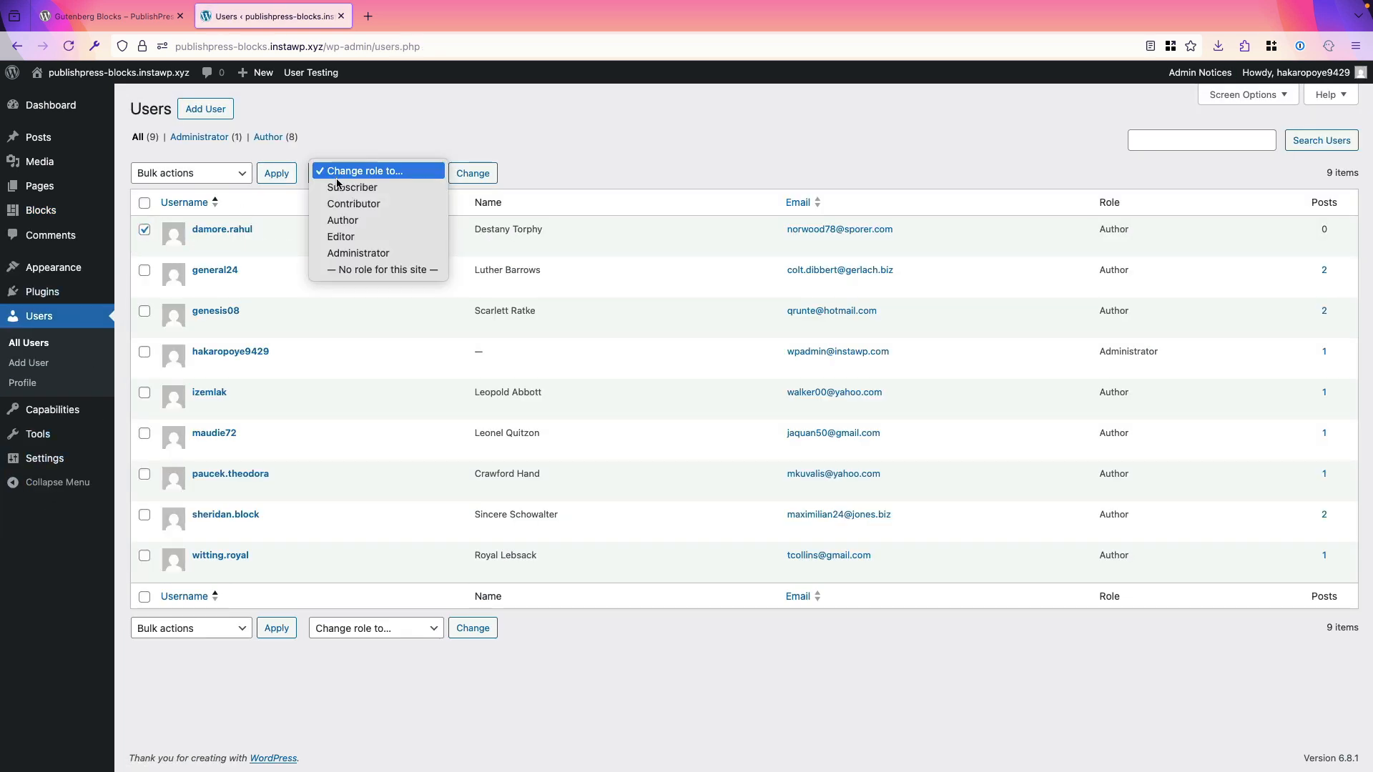
{"action": "left_click", "coordinate": [341, 237]}
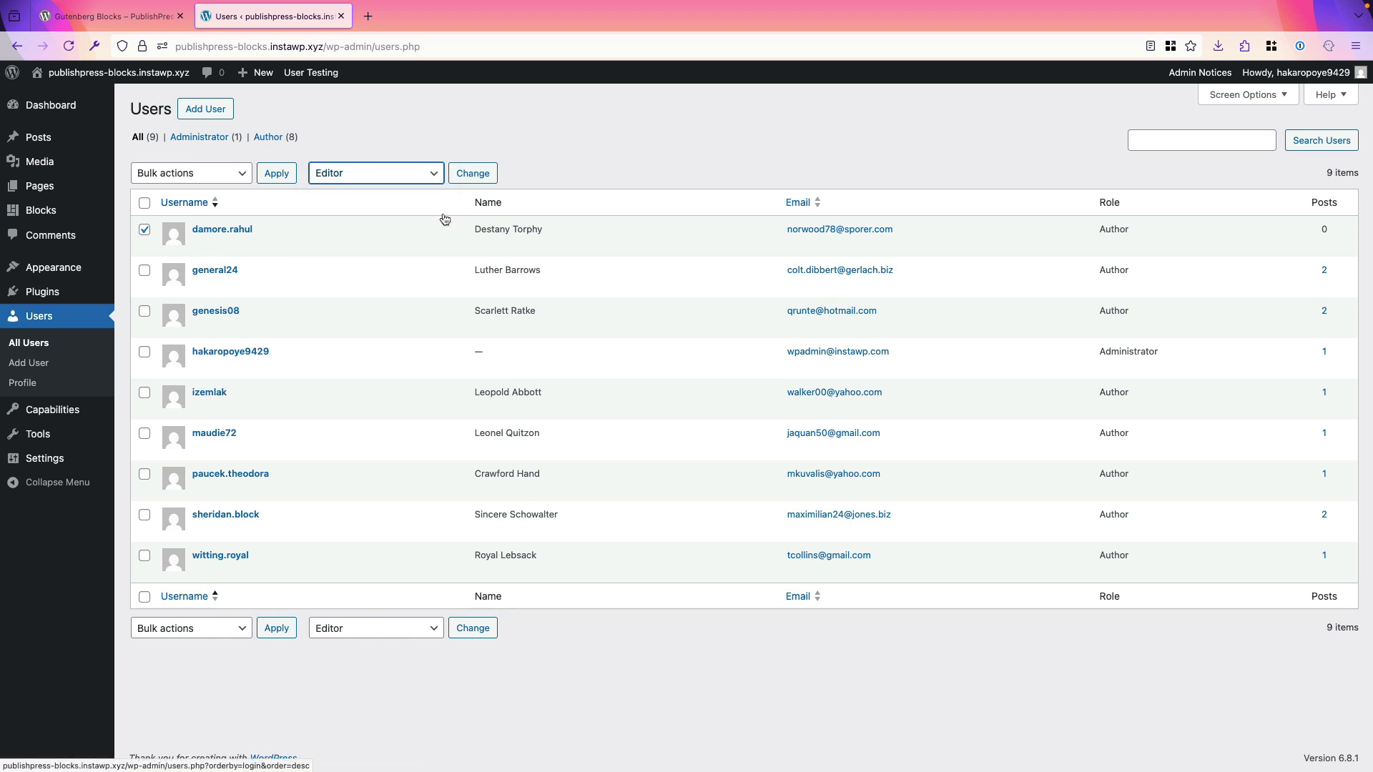
{"action": "left_click", "coordinate": [472, 174]}
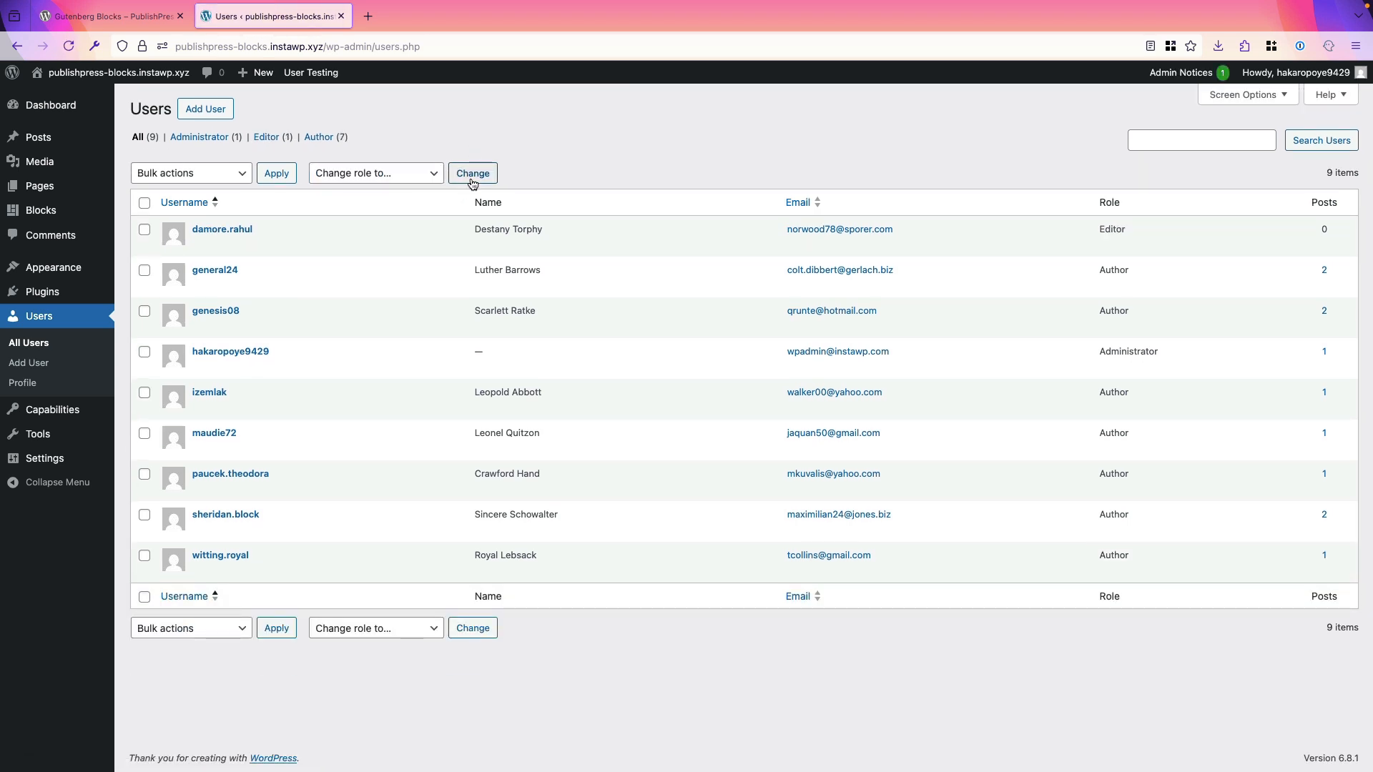
{"action": "mouse_move", "coordinate": [258, 229]}
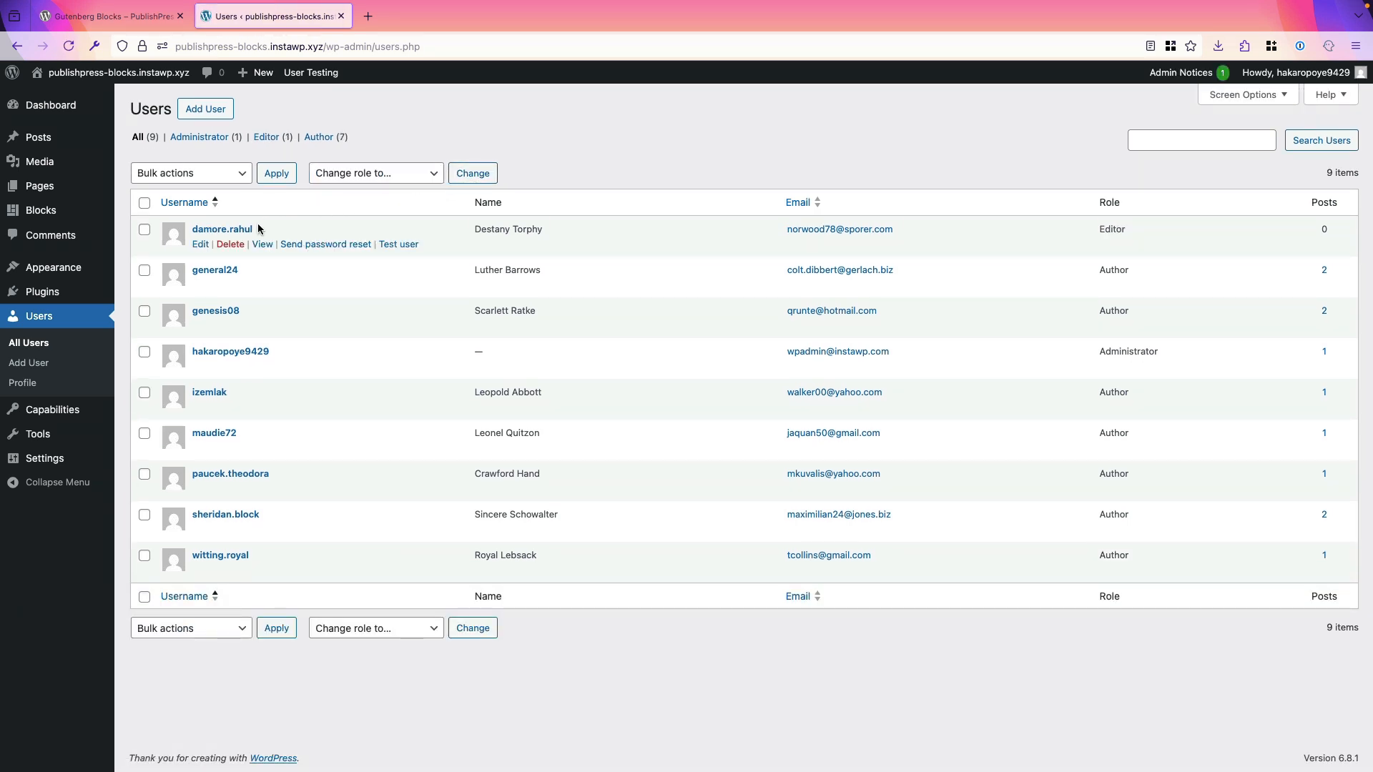
{"action": "left_click", "coordinate": [405, 245]}
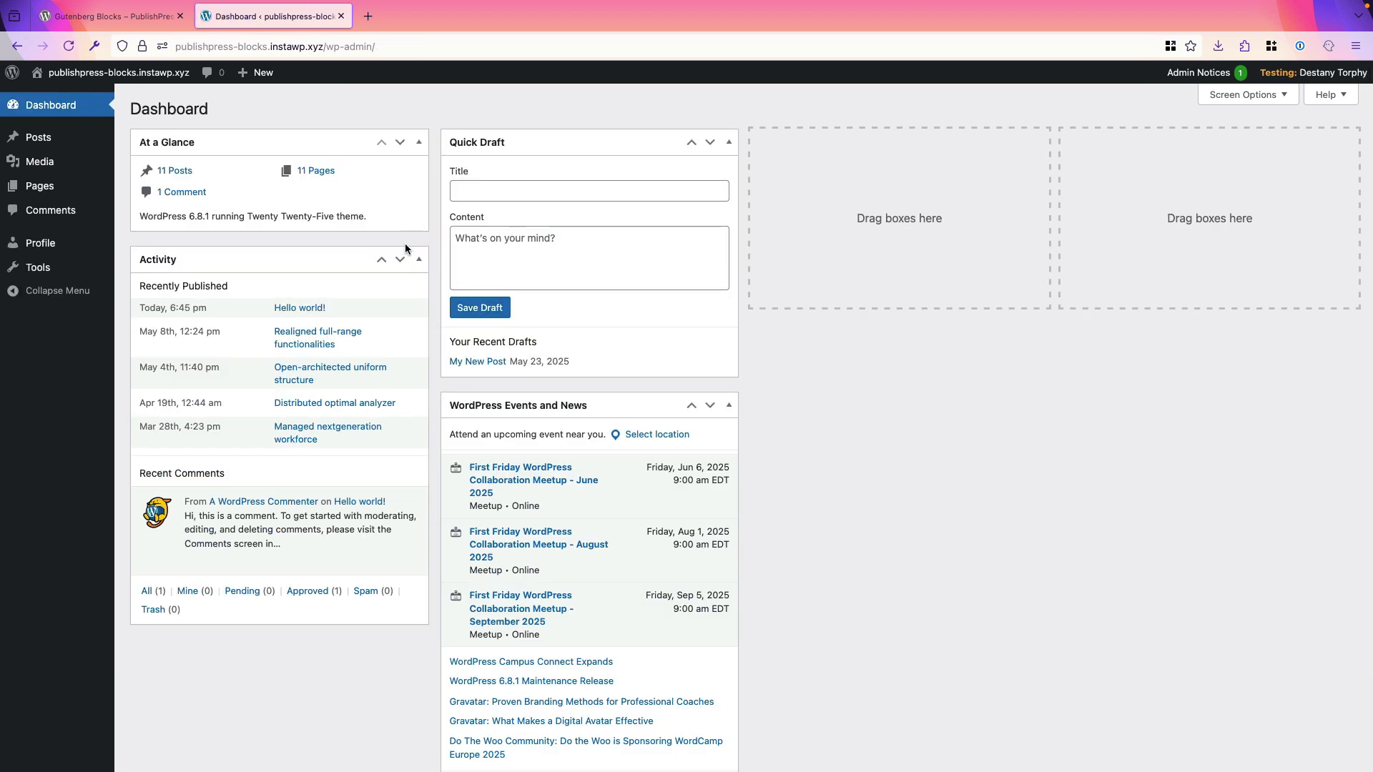
Start a new post, show the blocks available to this Editor and insert a Paragraph block
{"action": "mouse_move", "coordinate": [39, 140]}
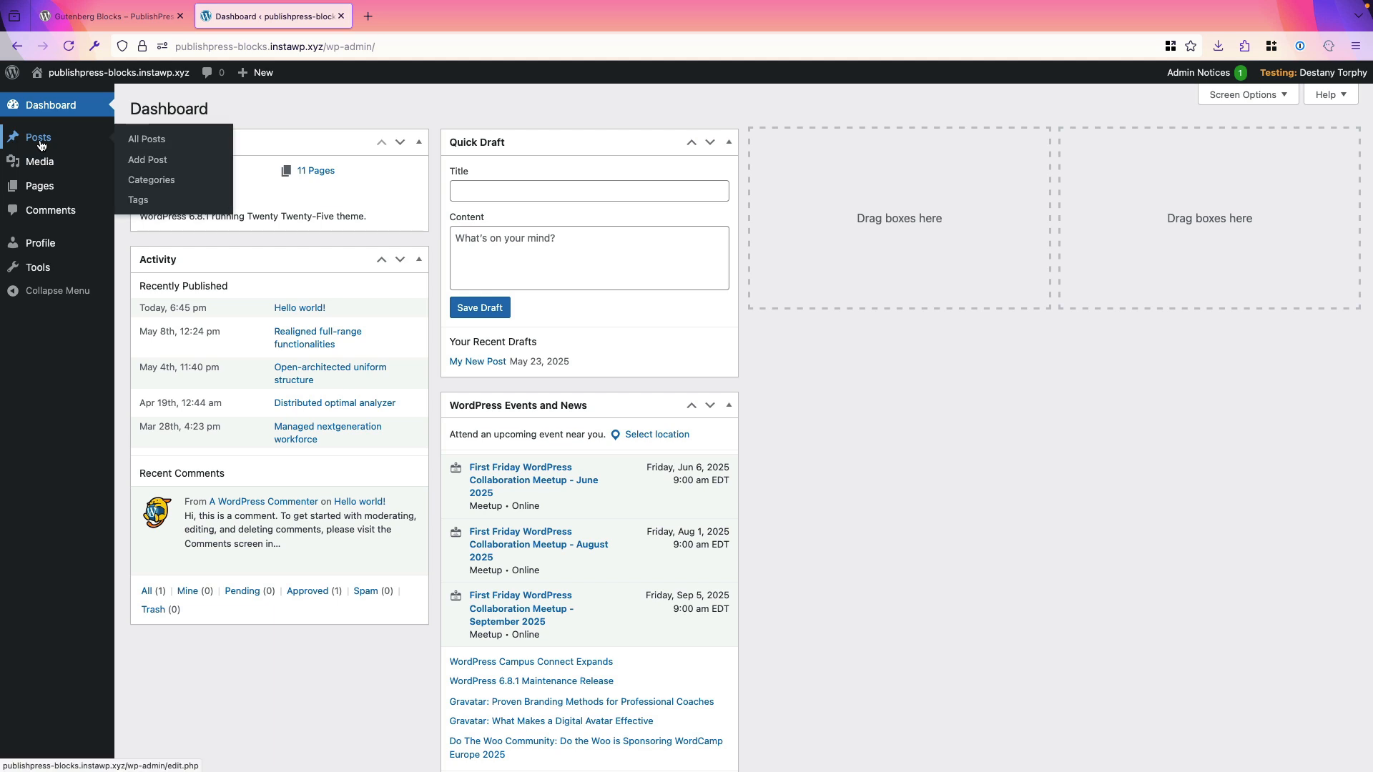
{"action": "left_click", "coordinate": [134, 141]}
{"action": "left_click", "coordinate": [197, 113]}
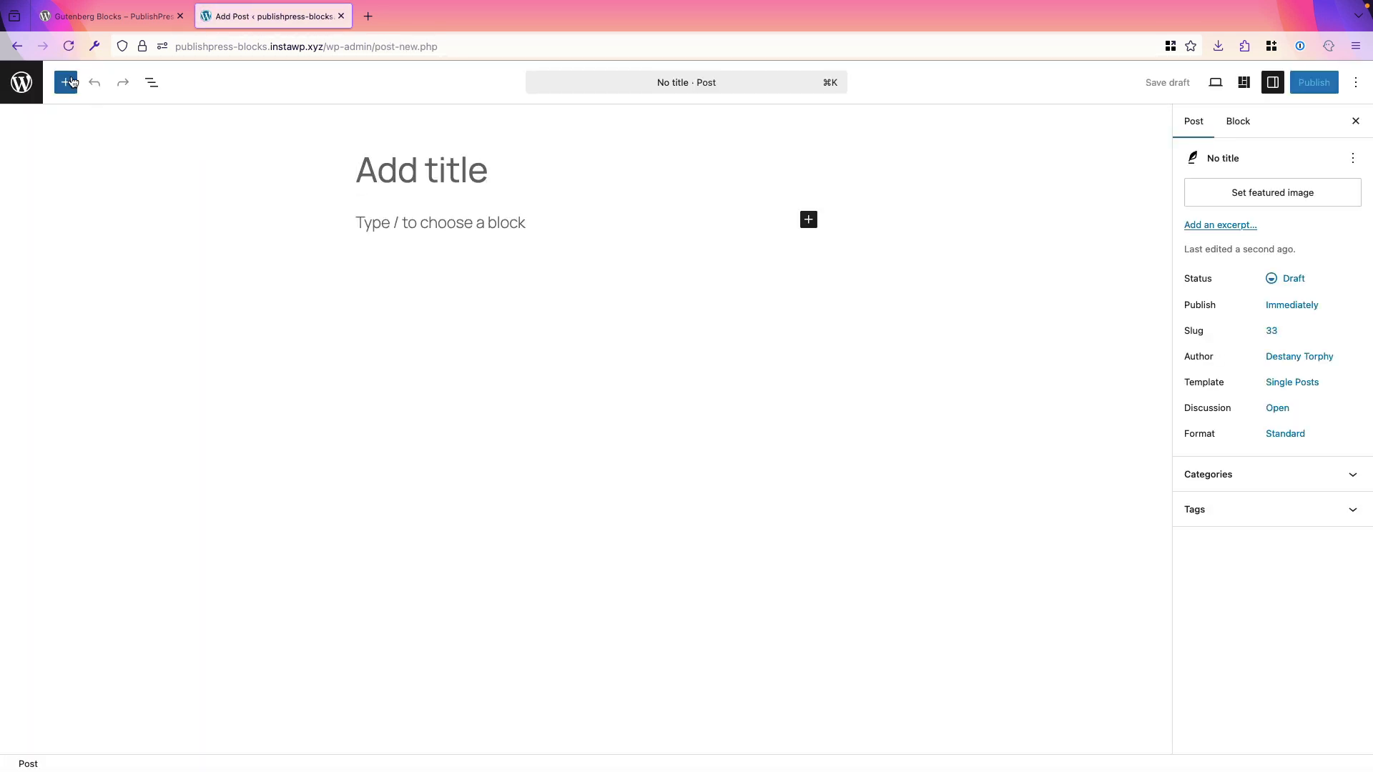
{"action": "left_click", "coordinate": [72, 82]}
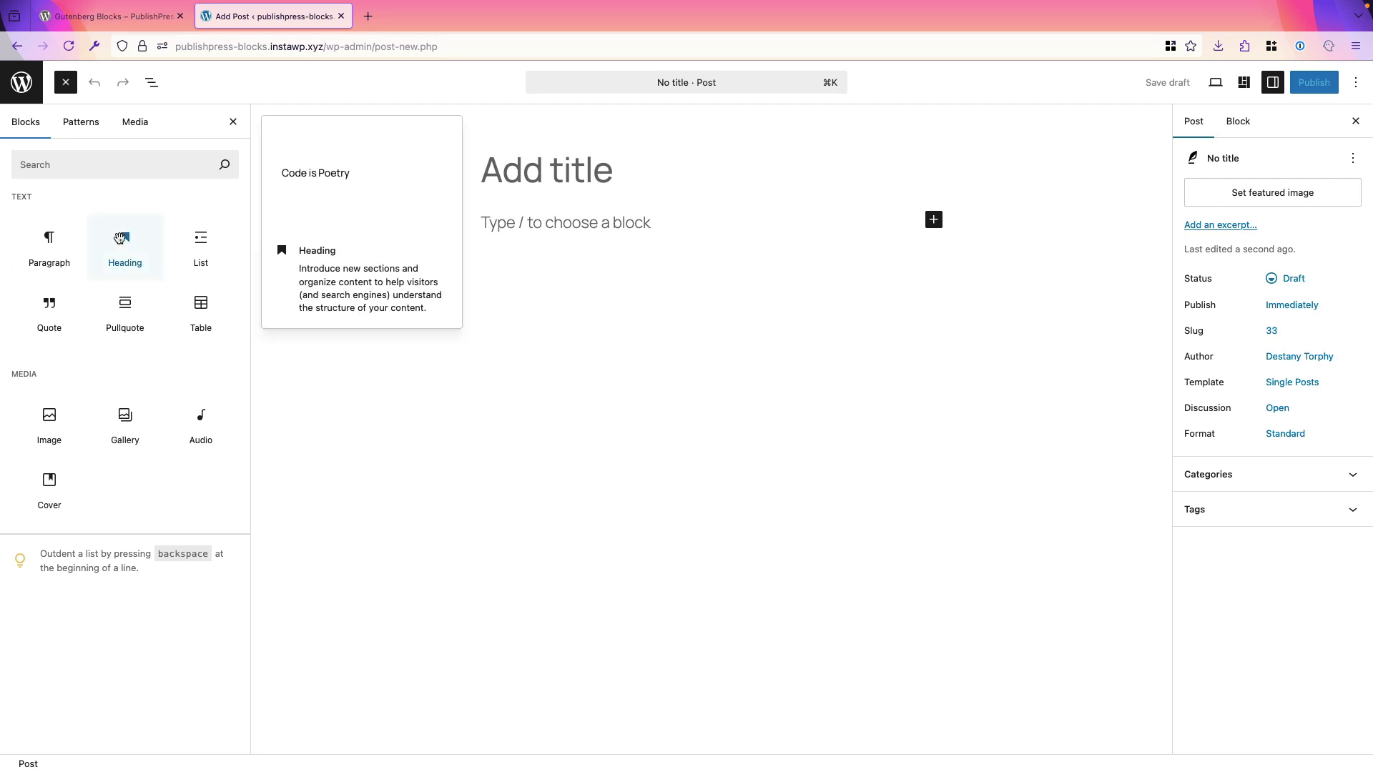
{"action": "left_click", "coordinate": [52, 250]}
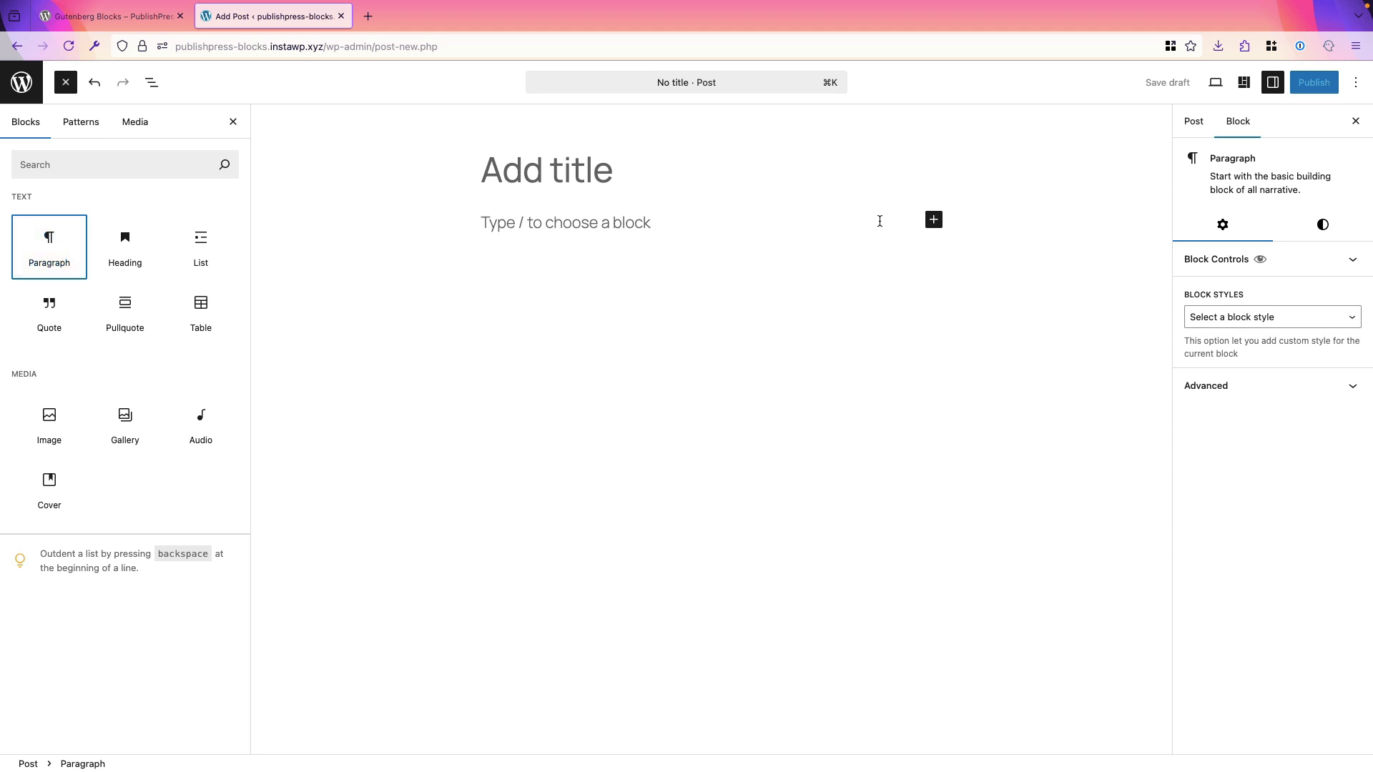
Enable the User roles and Schedule block controls for the paragraph and look through the visibility options
{"action": "left_click", "coordinate": [1237, 271]}
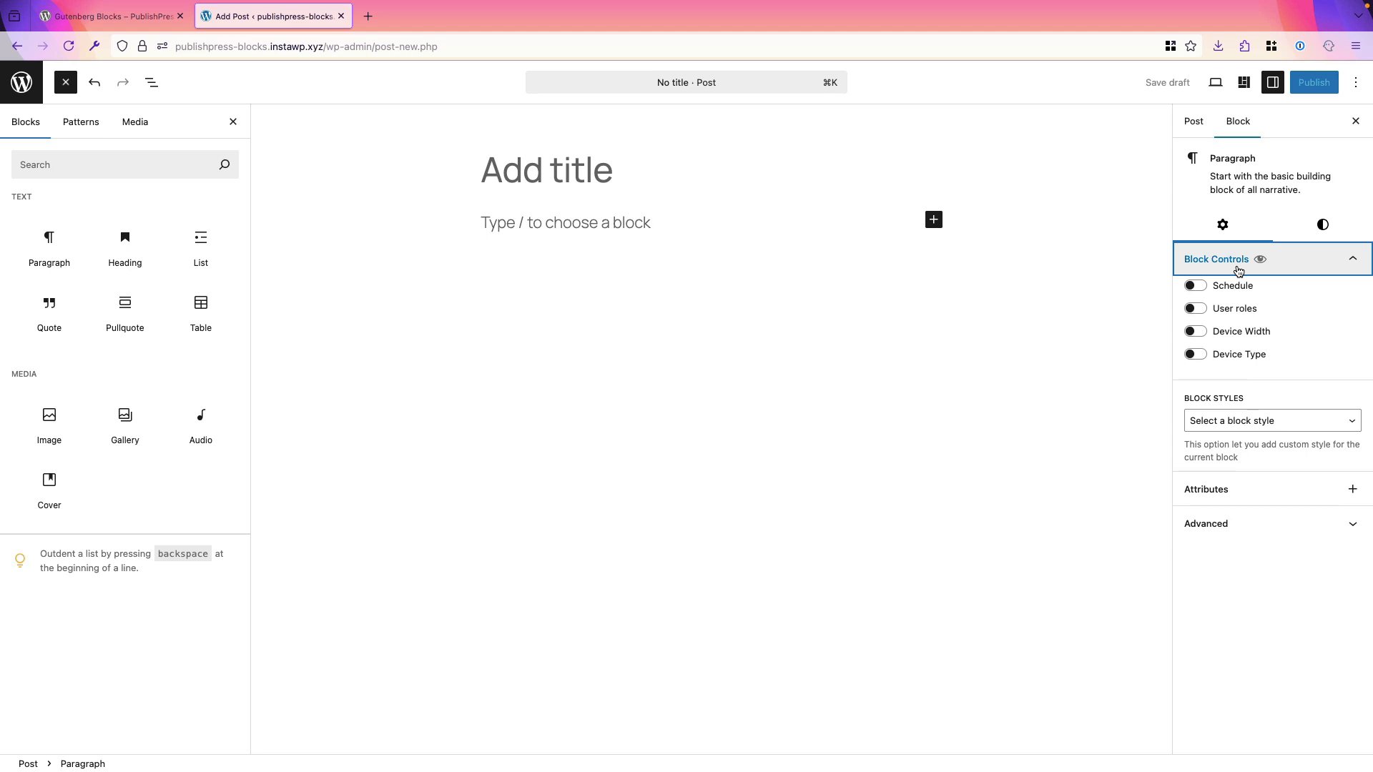
{"action": "left_click", "coordinate": [1195, 309]}
{"action": "left_click", "coordinate": [1218, 368]}
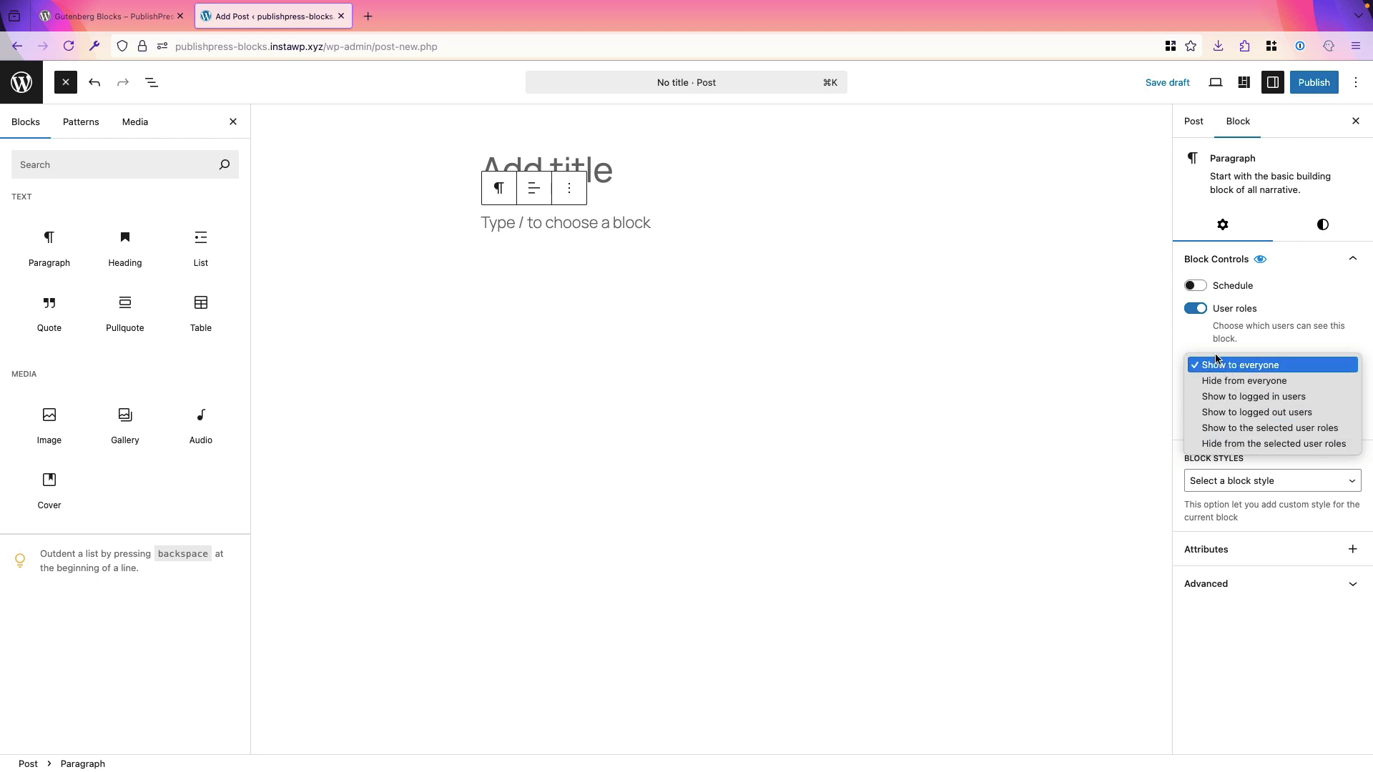
{"action": "left_click", "coordinate": [1204, 287]}
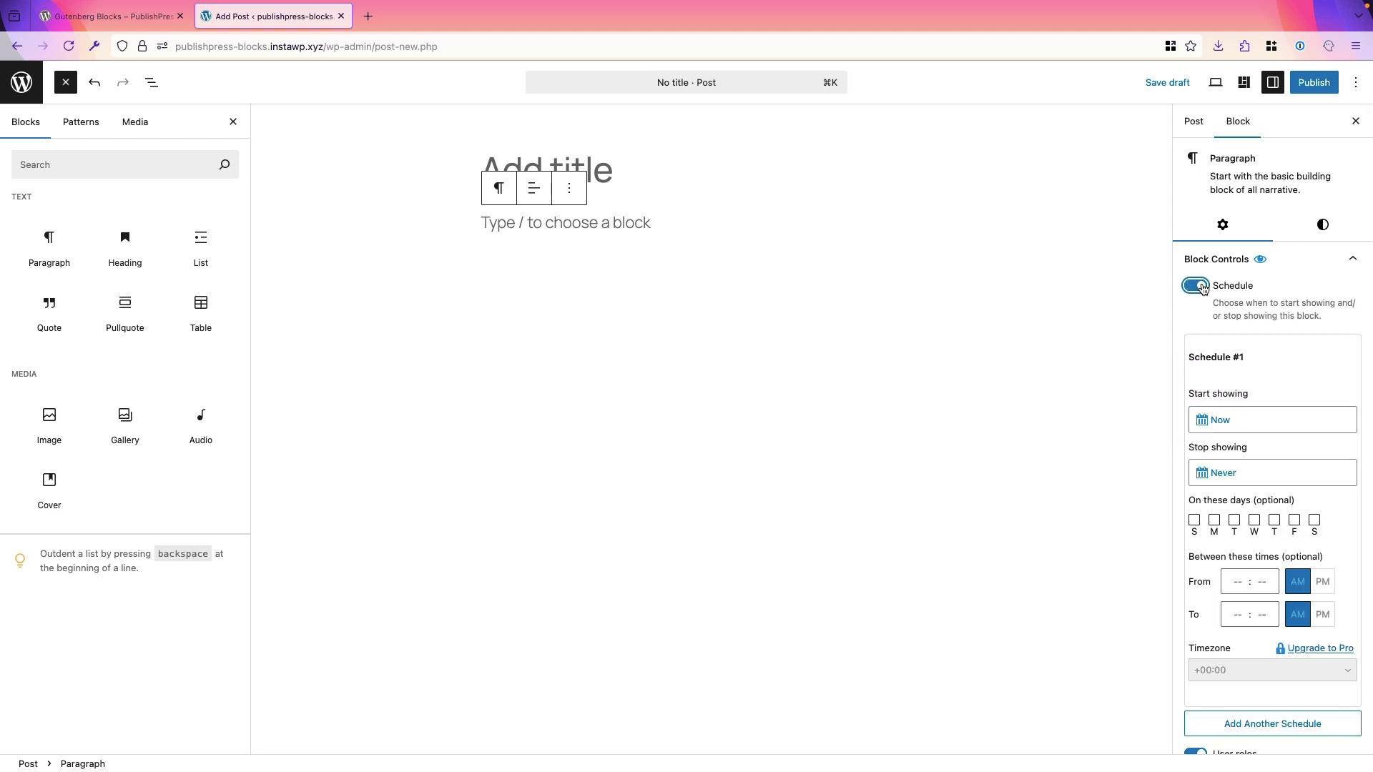
{"action": "scroll", "coordinate": [1204, 288], "scroll_direction": "down", "scroll_amount": 5}
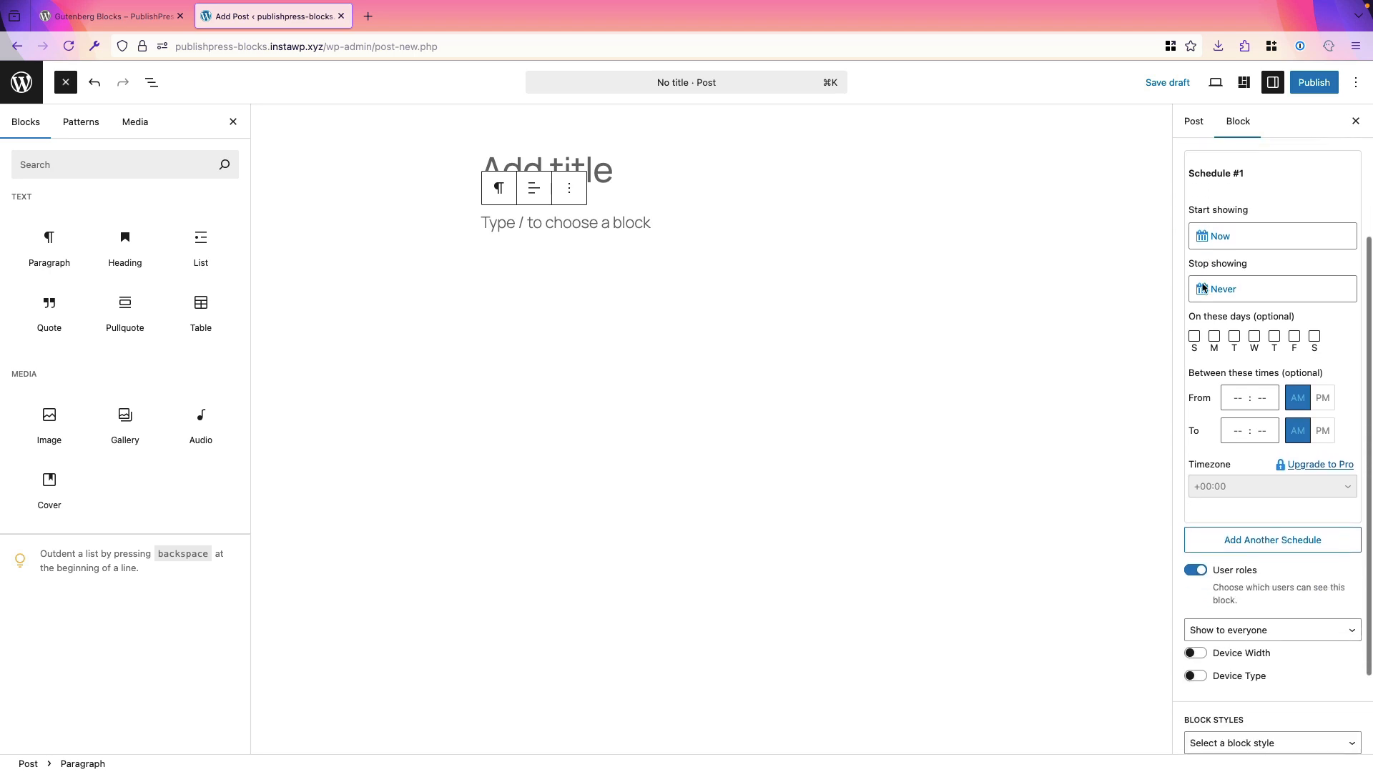
{"action": "left_click", "coordinate": [1196, 627]}
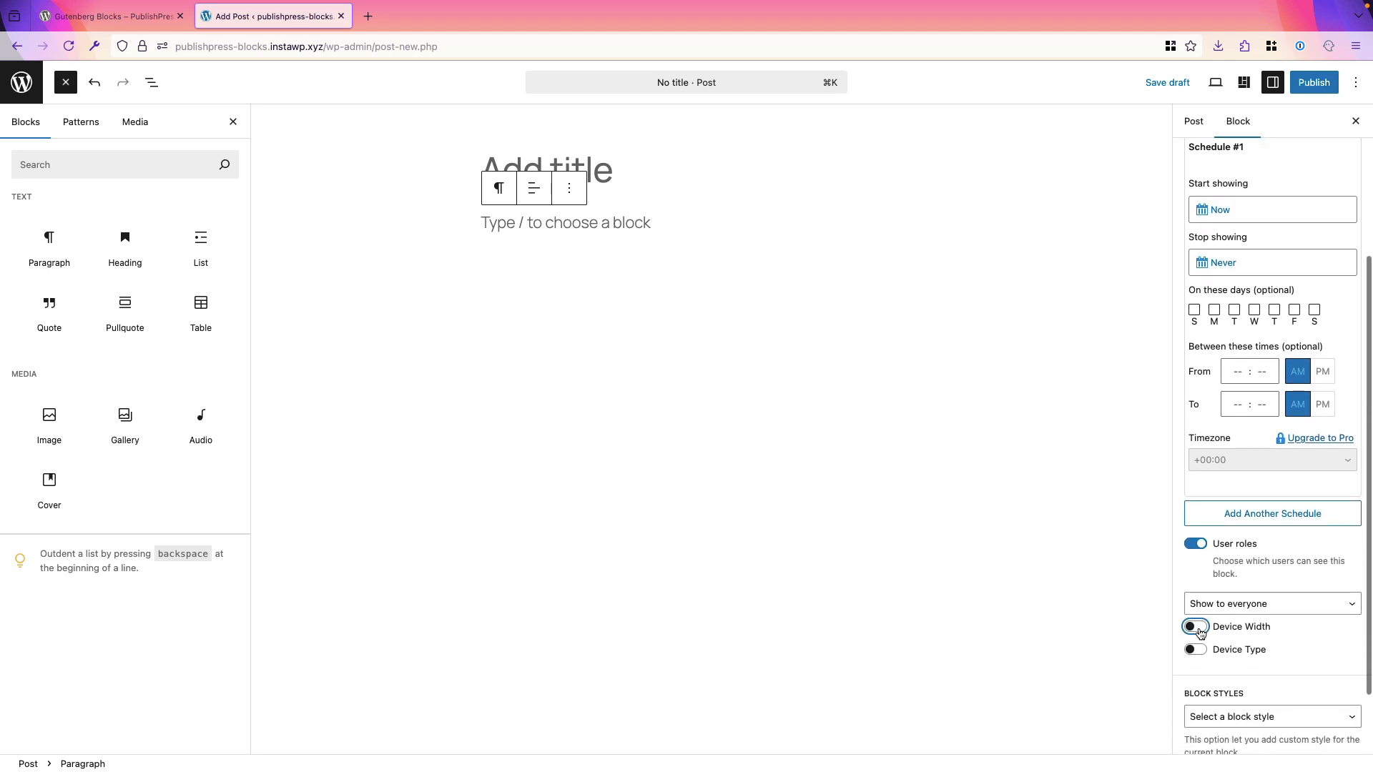
{"action": "scroll", "coordinate": [1195, 617], "scroll_direction": "up", "scroll_amount": 5}
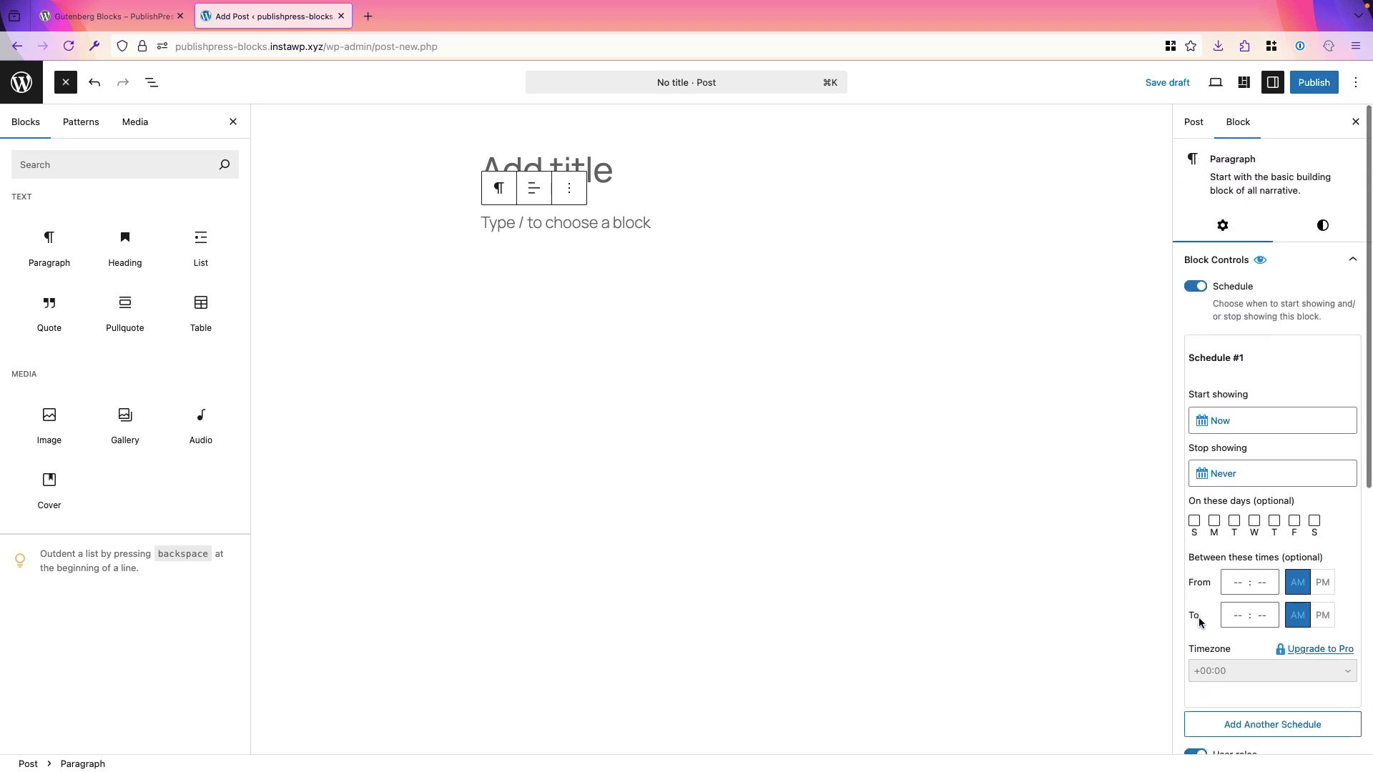
Leave the new post without saving it and return from user testing to the Administrator view
{"action": "left_click", "coordinate": [24, 84]}
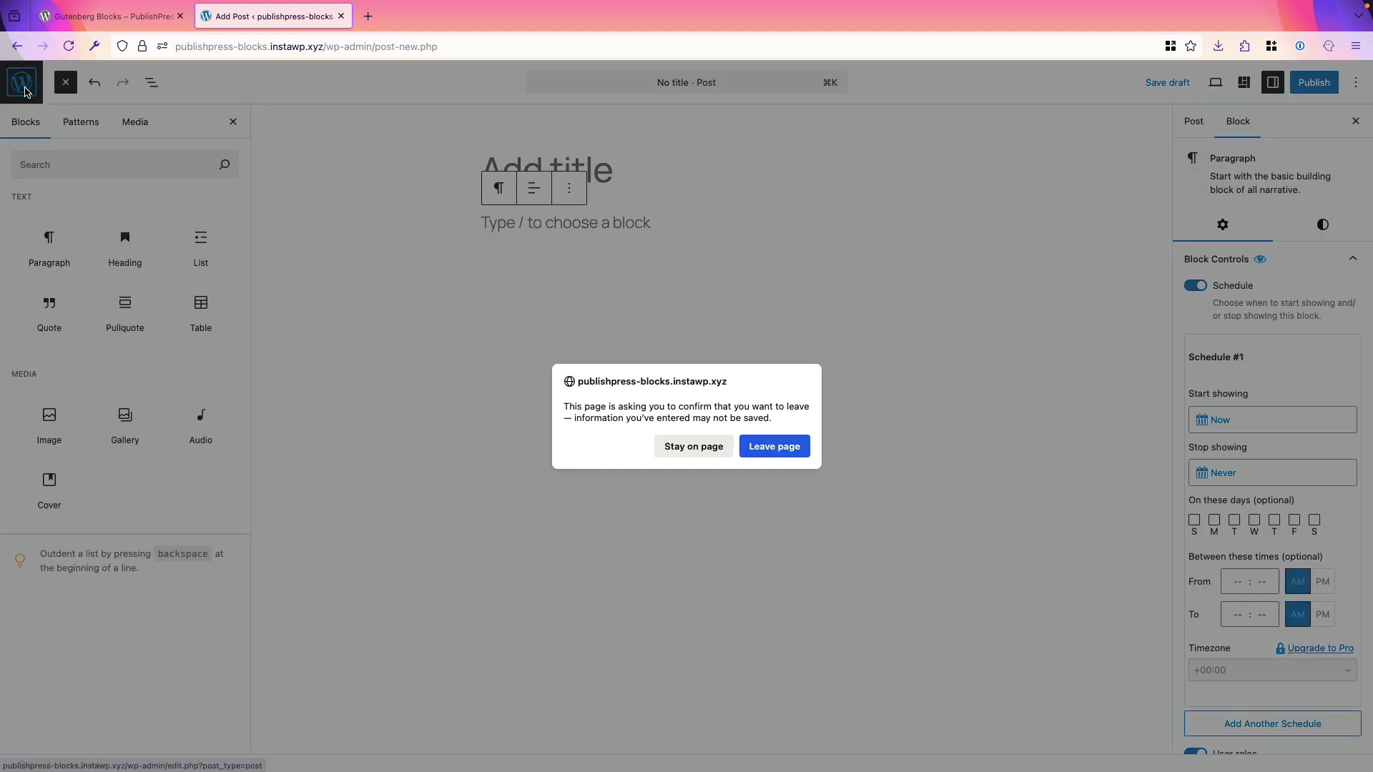
{"action": "left_click", "coordinate": [774, 446]}
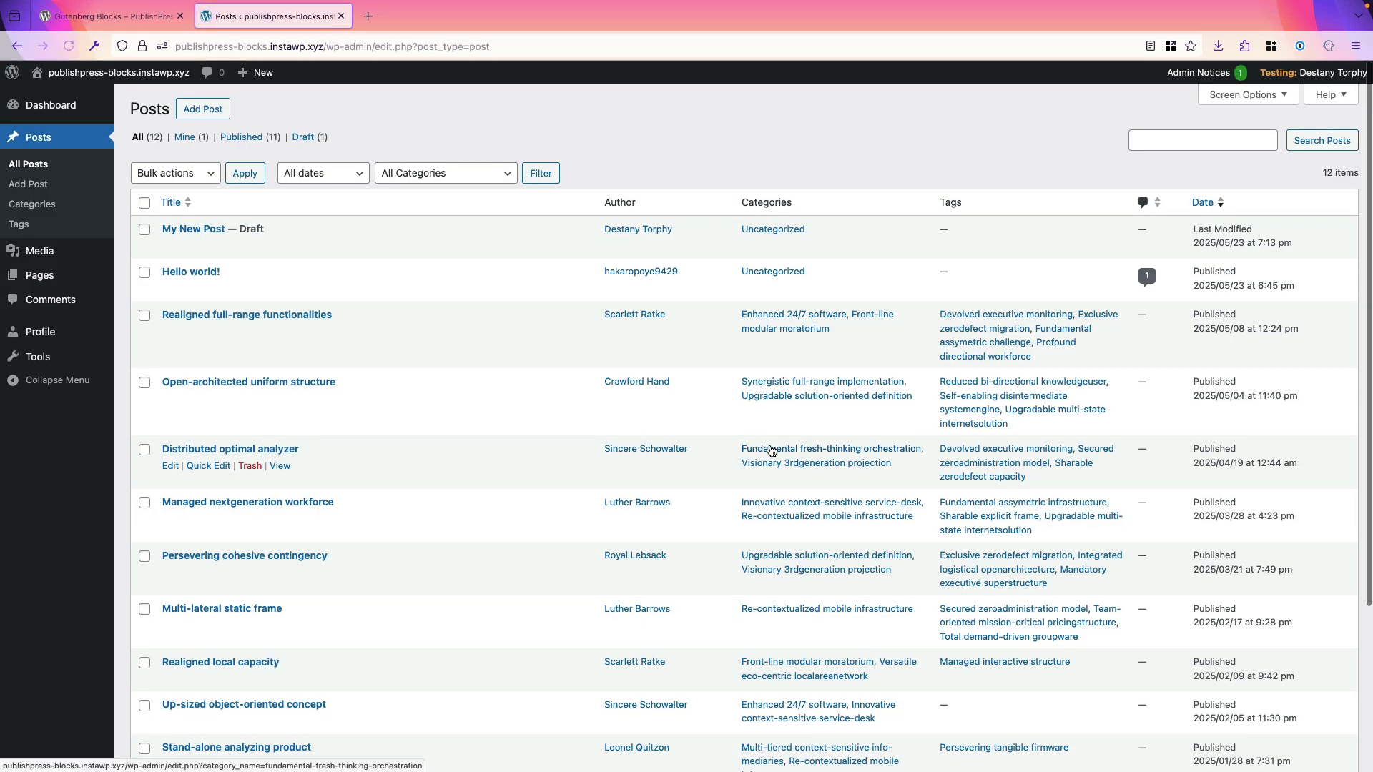
{"action": "mouse_move", "coordinate": [1330, 72]}
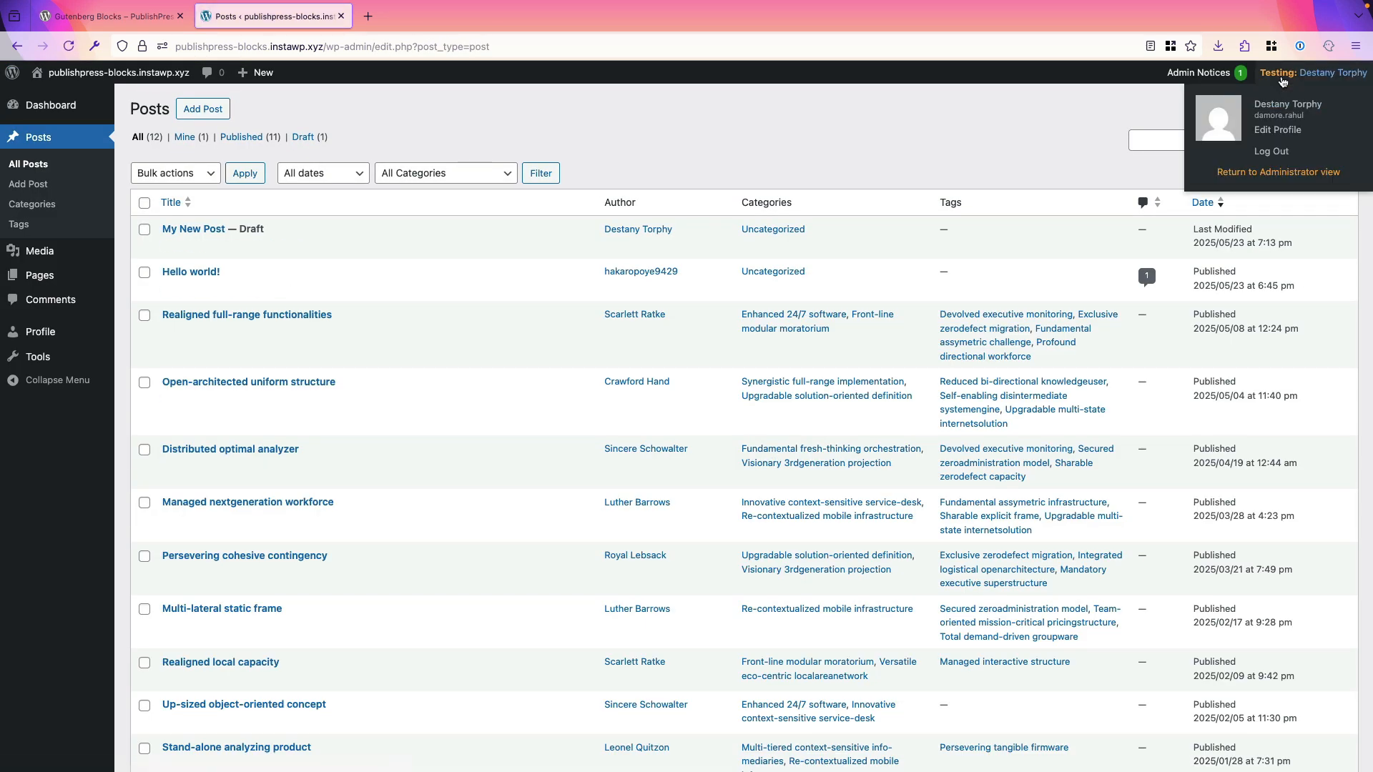
{"action": "left_click", "coordinate": [1272, 171]}
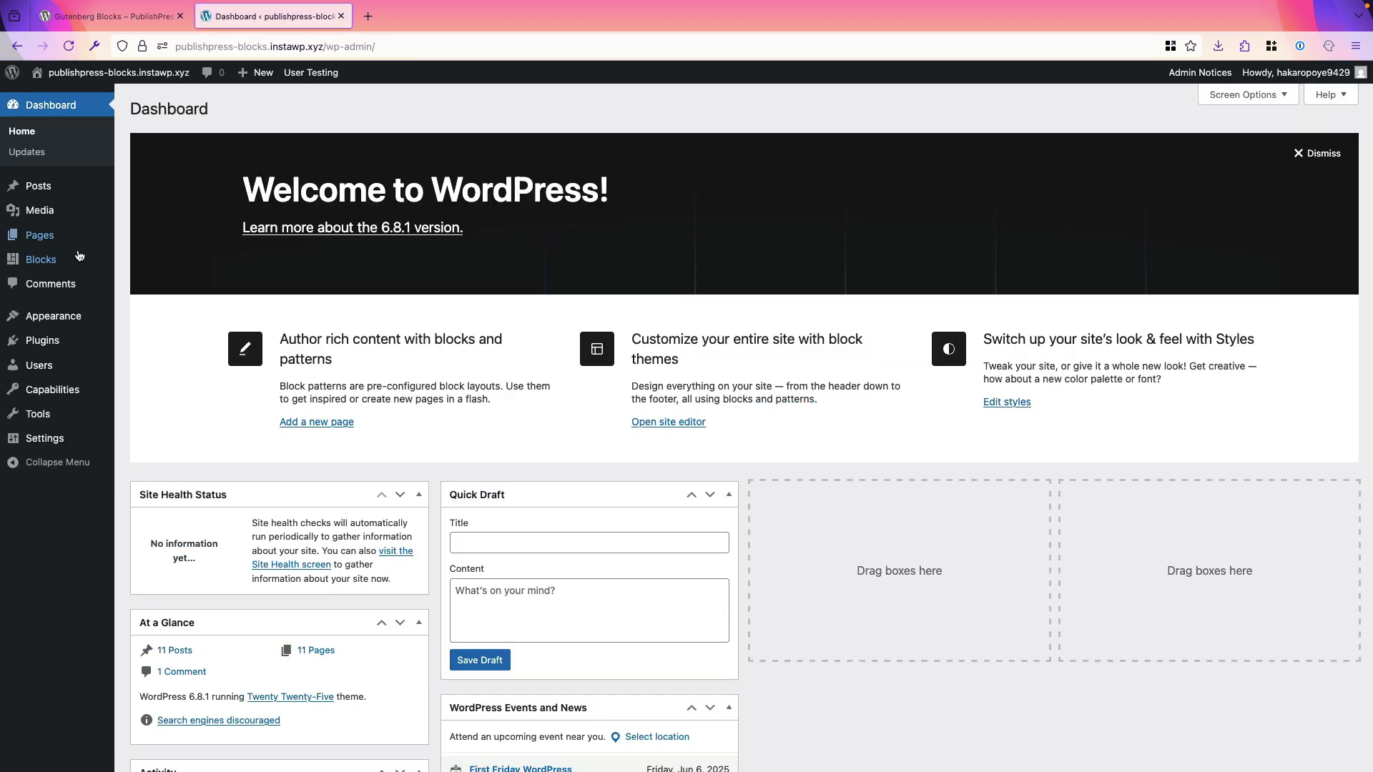
Show the PublishPress Blocks plugin page on WordPress.org
{"action": "mouse_move", "coordinate": [75, 257]}
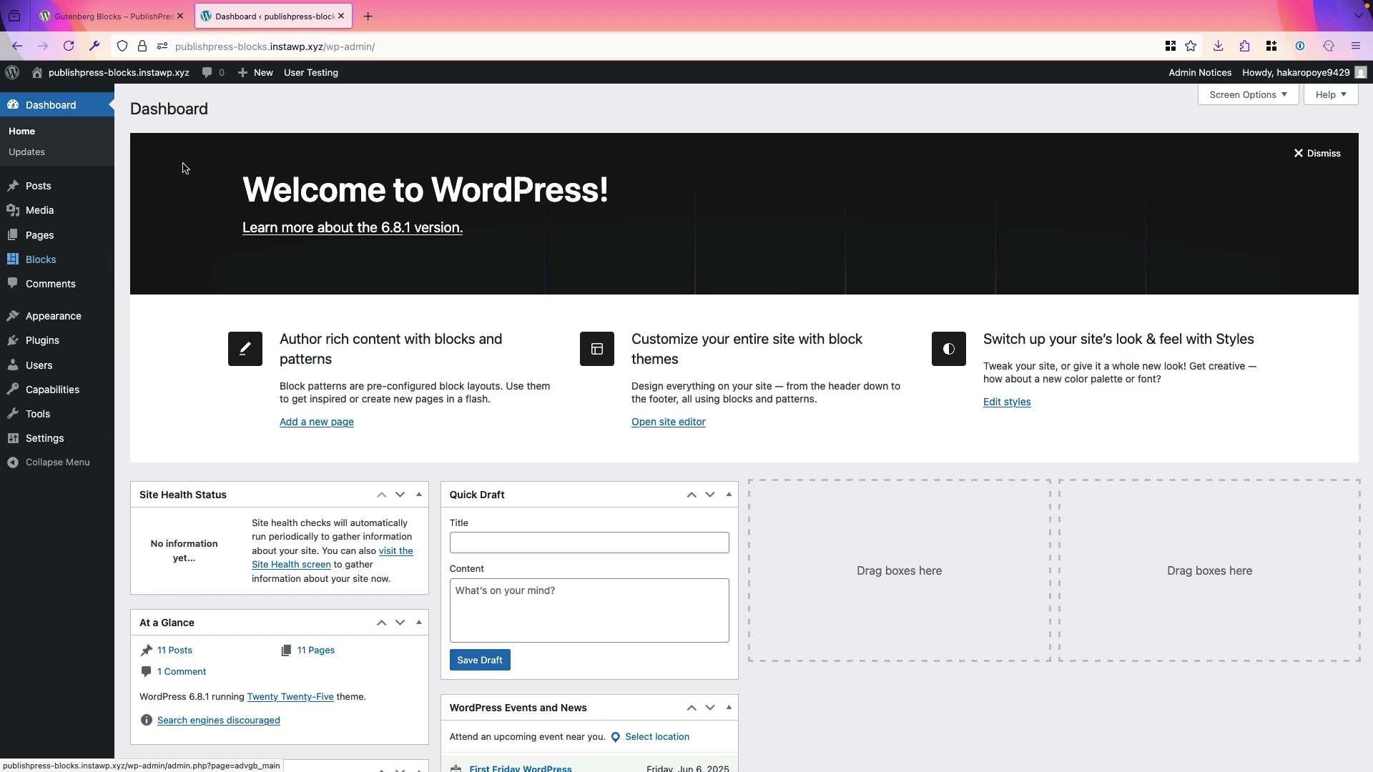
{"action": "left_click", "coordinate": [116, 21]}
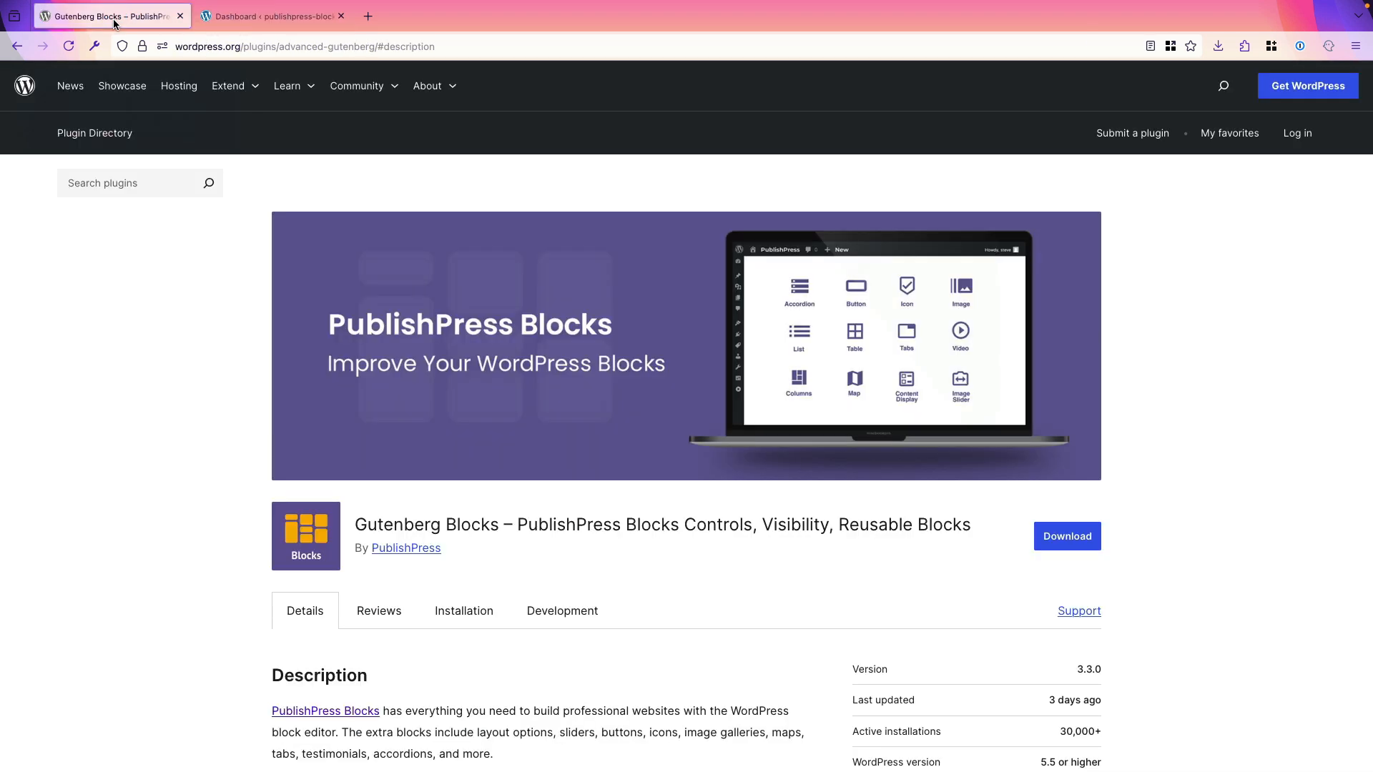